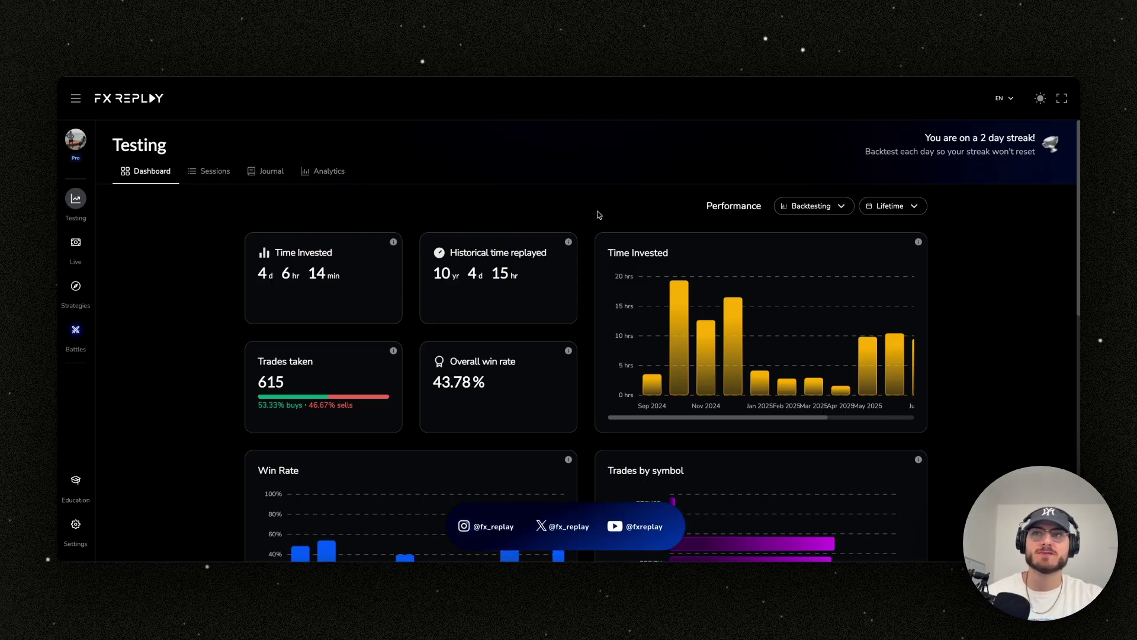
Scroll the Testing dashboard showing 615 trades and a 43.78% win rate.
scroll(598, 214, "down", 1)
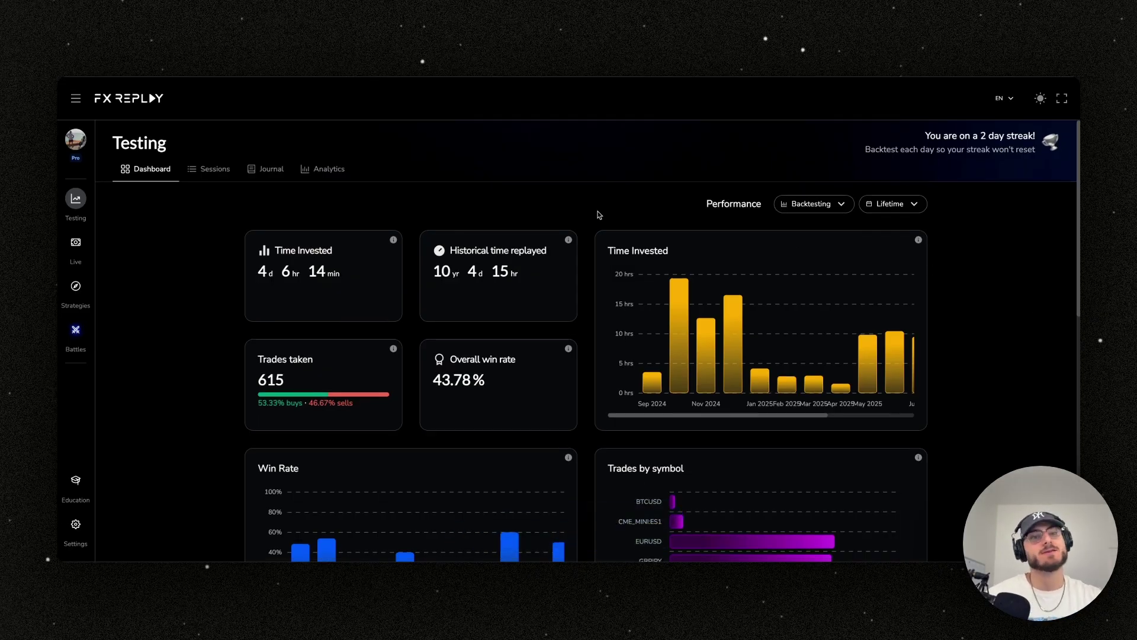
Open the Live journal, switch to the Trading accounts list, and browse the Add account panel.
left_click(75, 243)
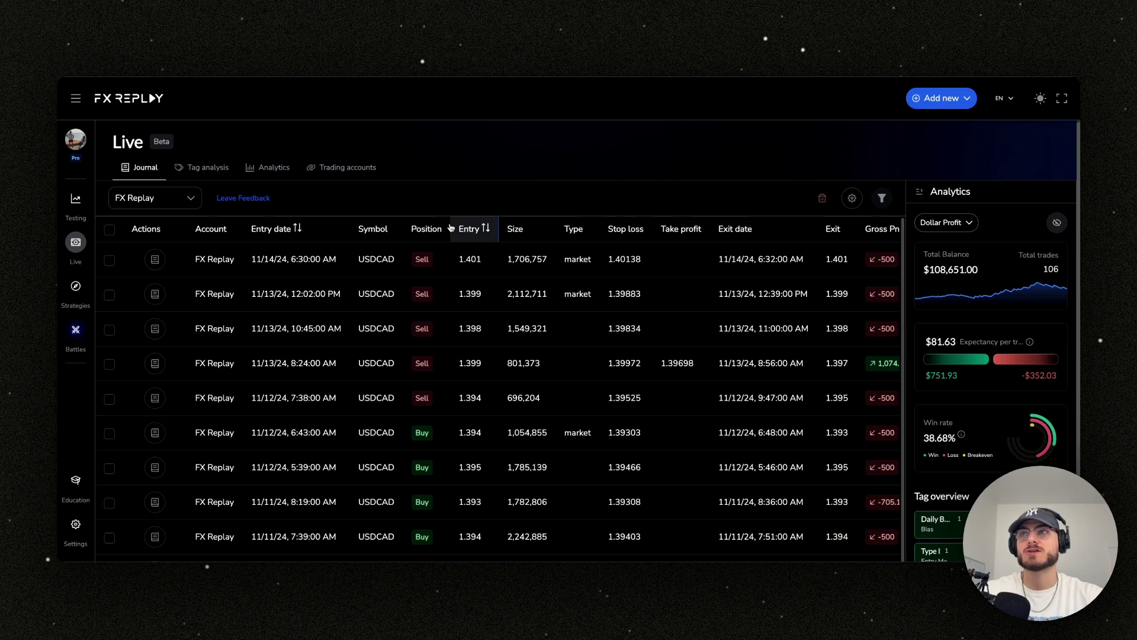
left_click(356, 173)
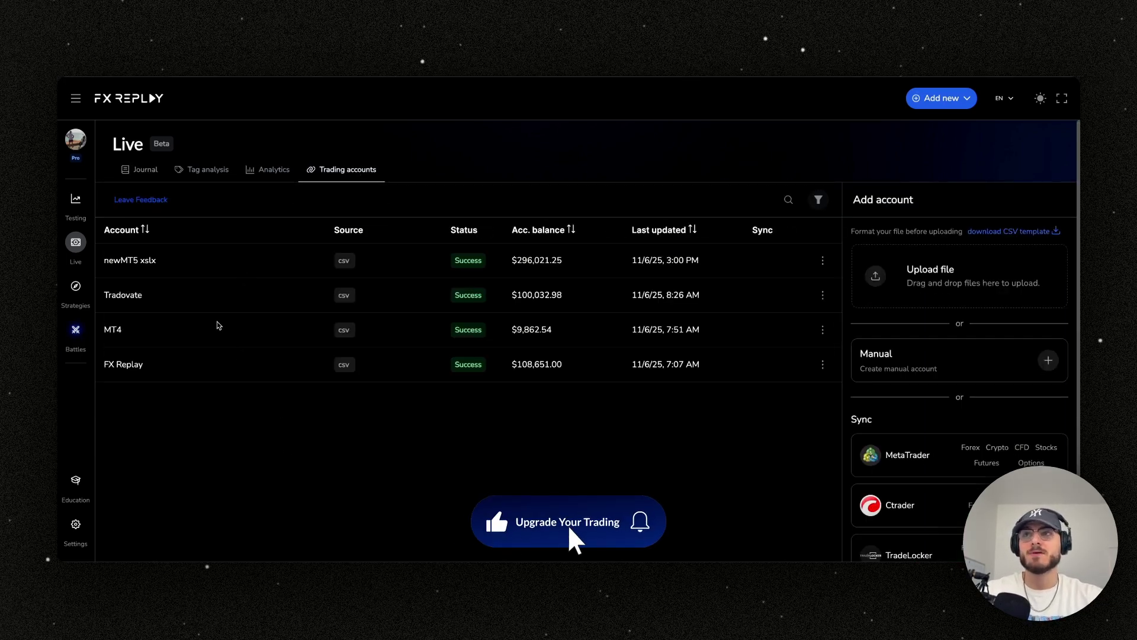
scroll(711, 391, "down", 1)
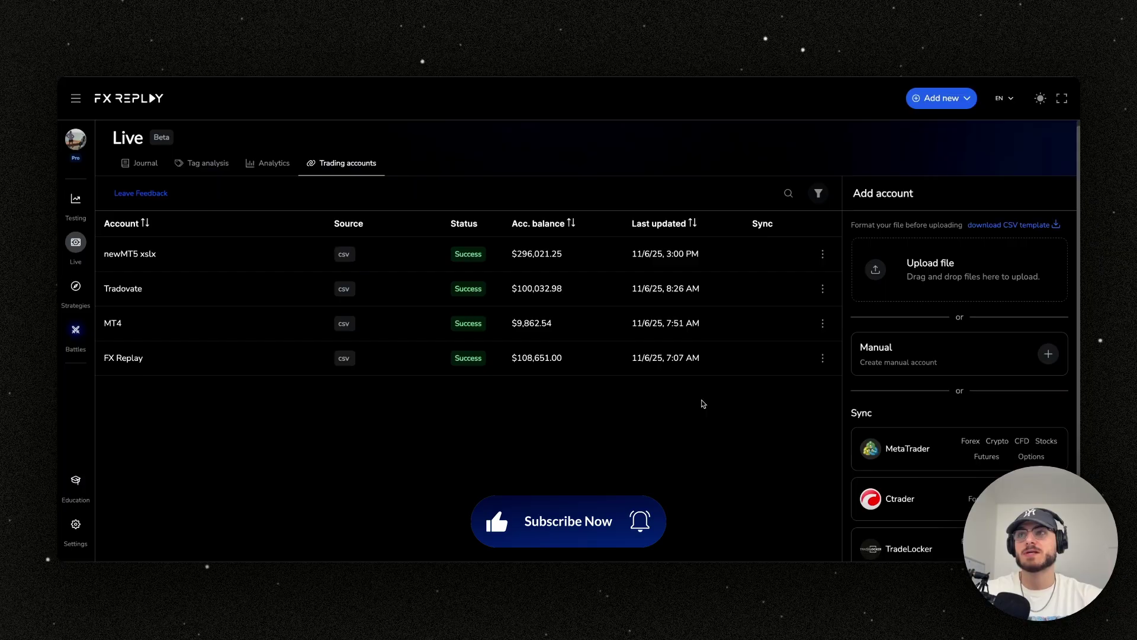
scroll(703, 403, "up", 1)
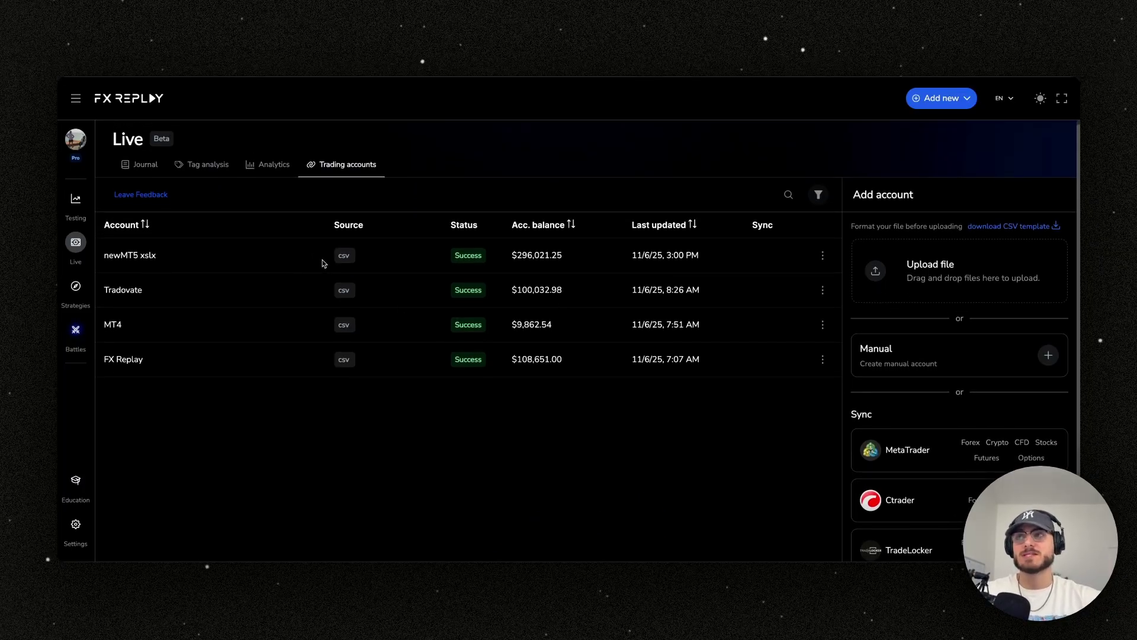
scroll(855, 372, "down", 2)
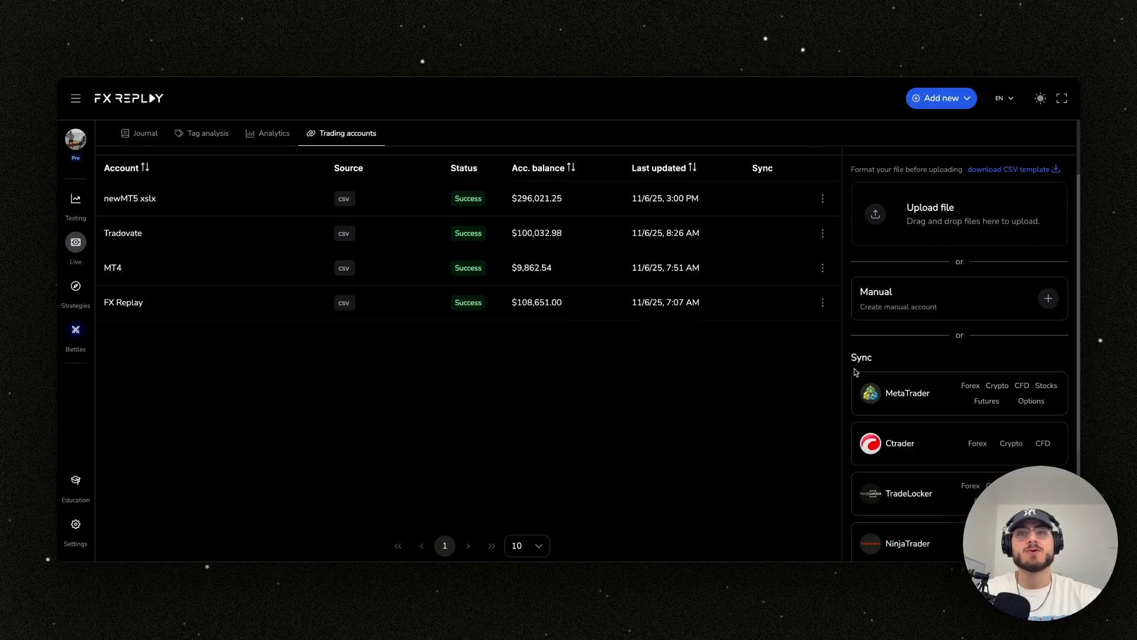
Dismiss the manual Create account form and browse the CSV, MetaTrader, Ctrader and TradeLocker sync options.
left_click(1048, 297)
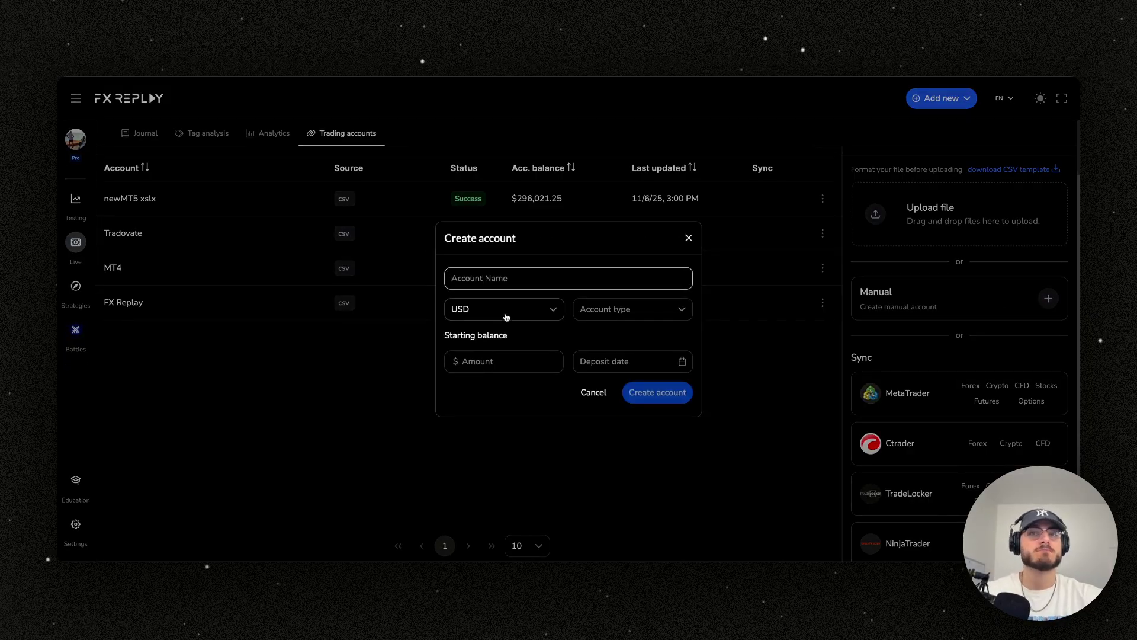
left_click(687, 239)
scroll(943, 317, "down", 2)
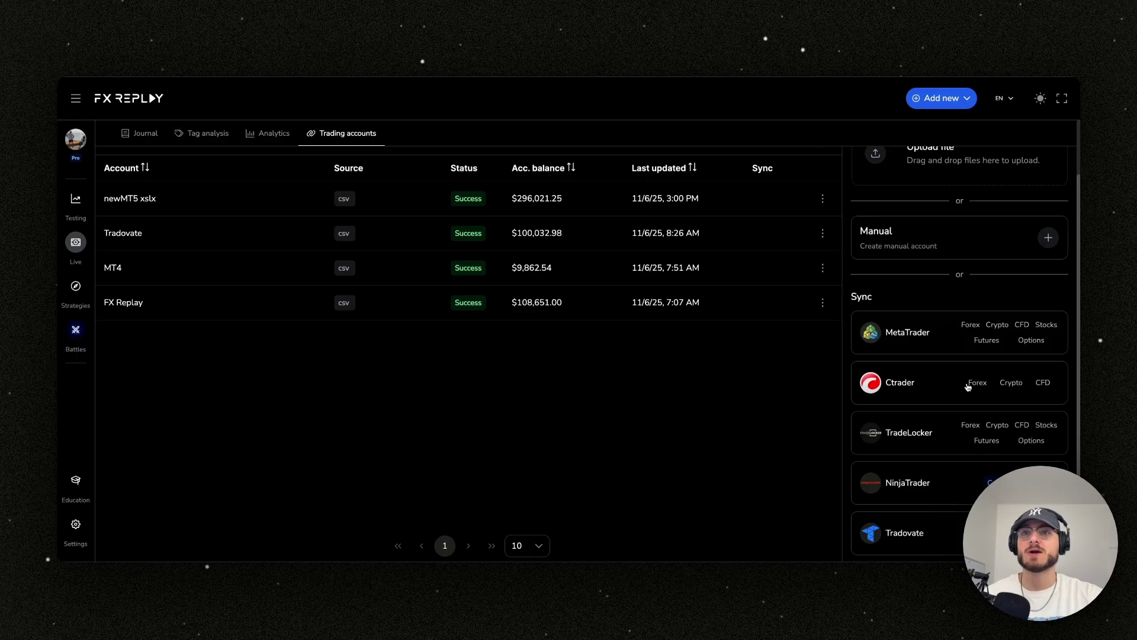
scroll(964, 390, "up", 1)
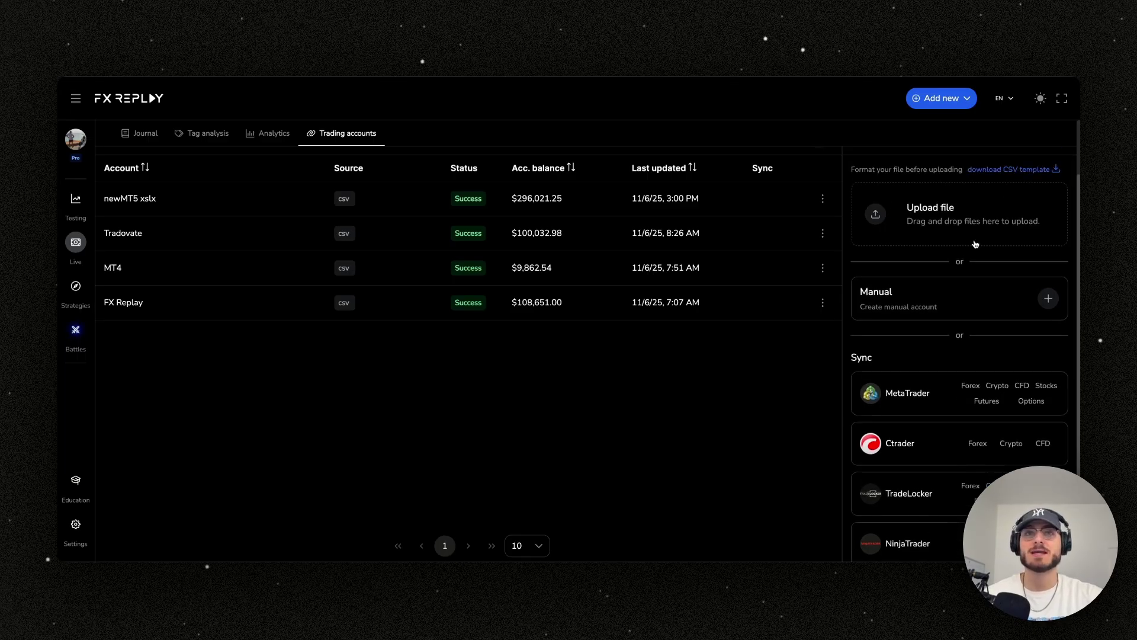
scroll(770, 362, "up", 1)
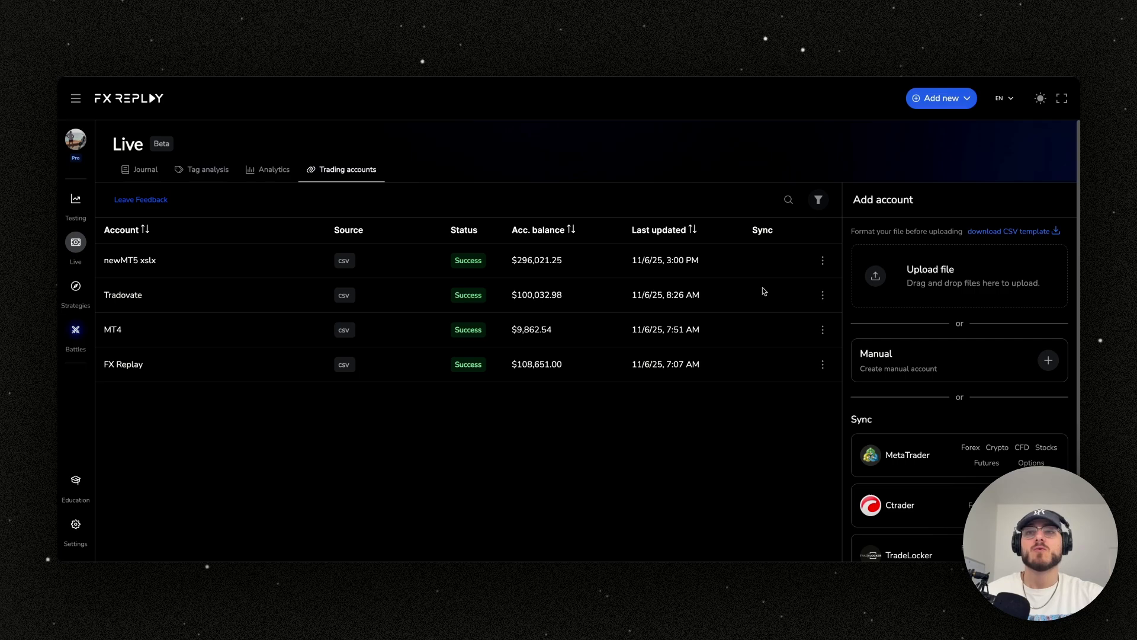
Return to the Journal, check the account selector, and review the $108,651.00 balance analytics.
left_click(147, 173)
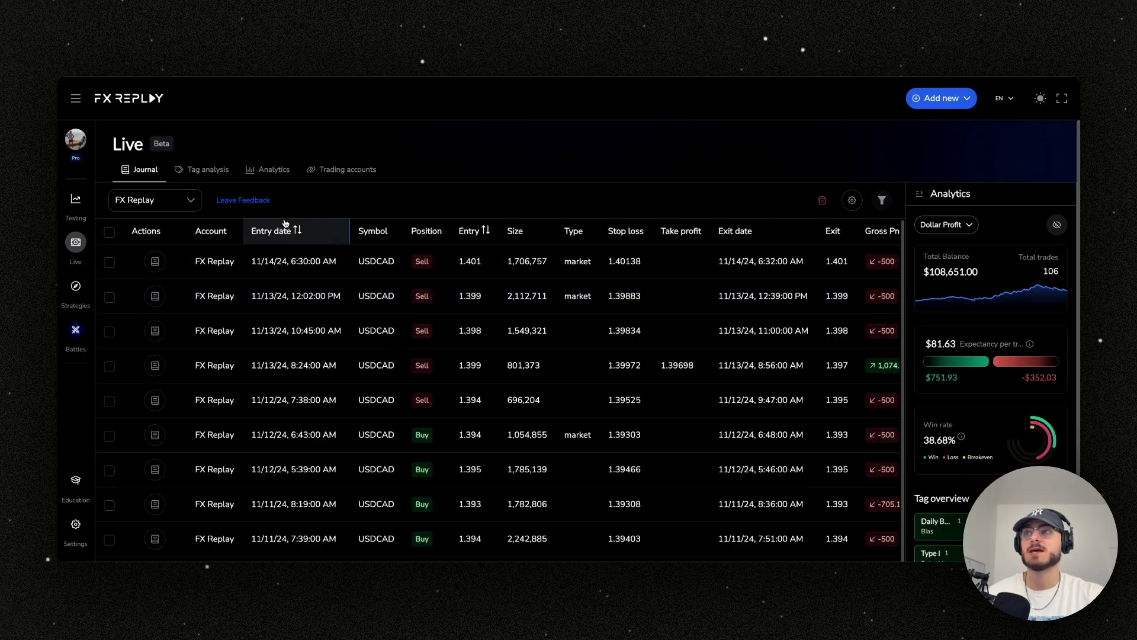
left_click(189, 200)
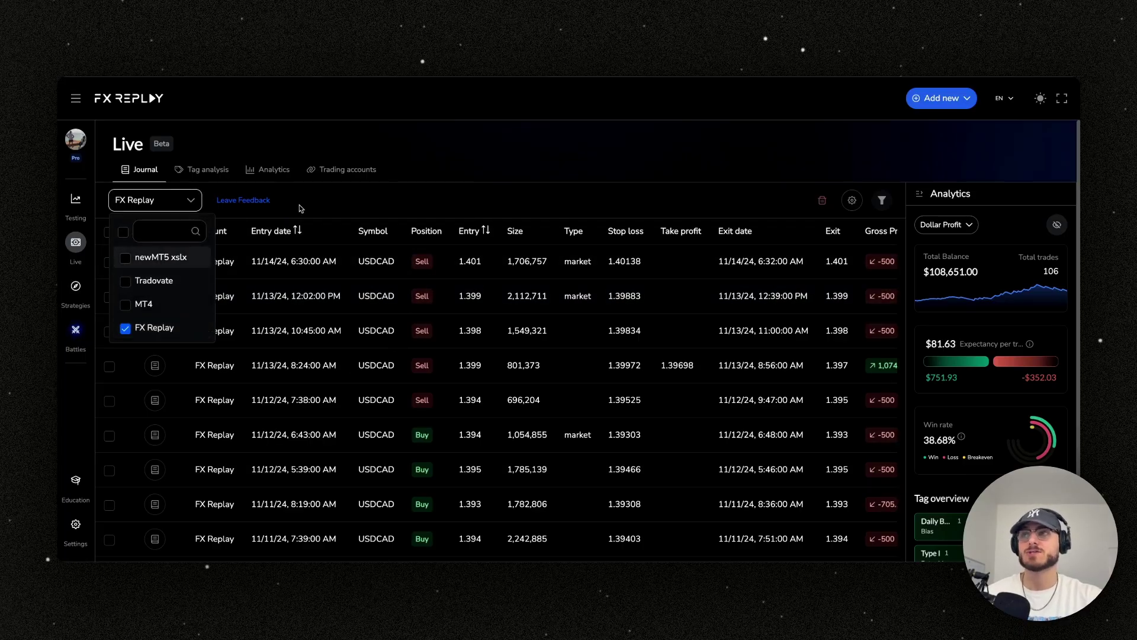
left_click(435, 200)
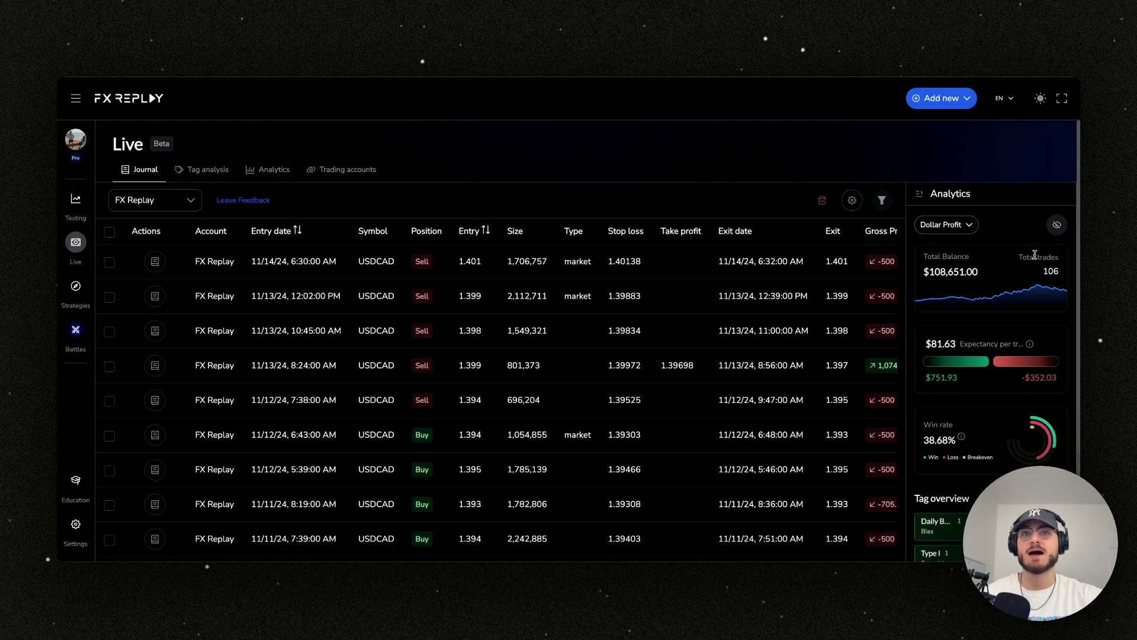
scroll(997, 274, "down", 3)
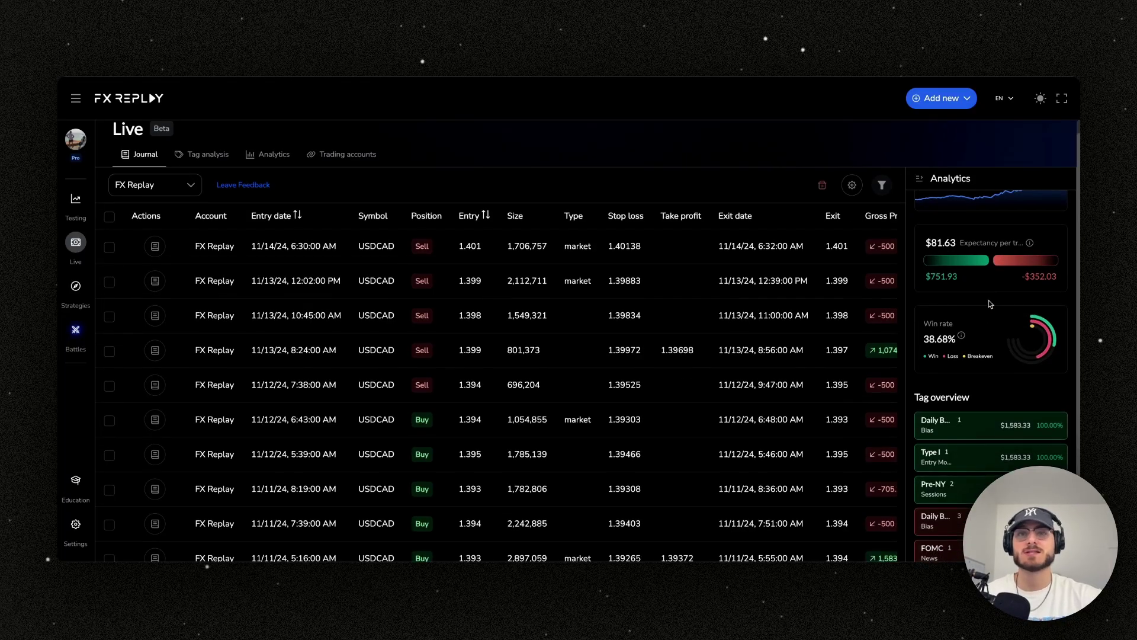
scroll(964, 427, "up", 2)
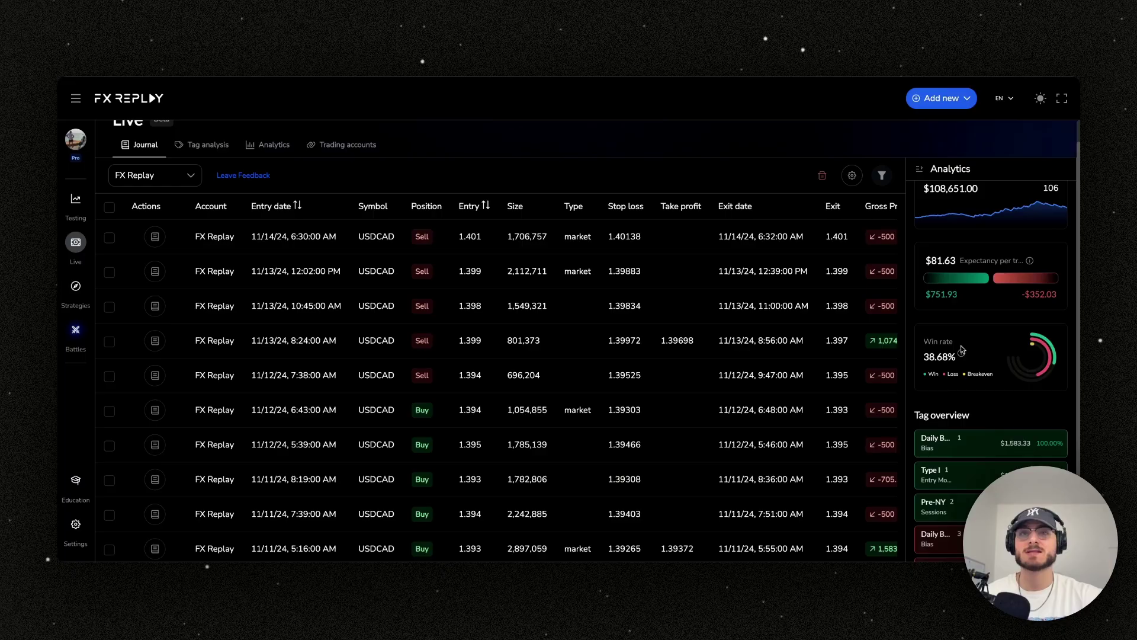
scroll(955, 346, "up", 2)
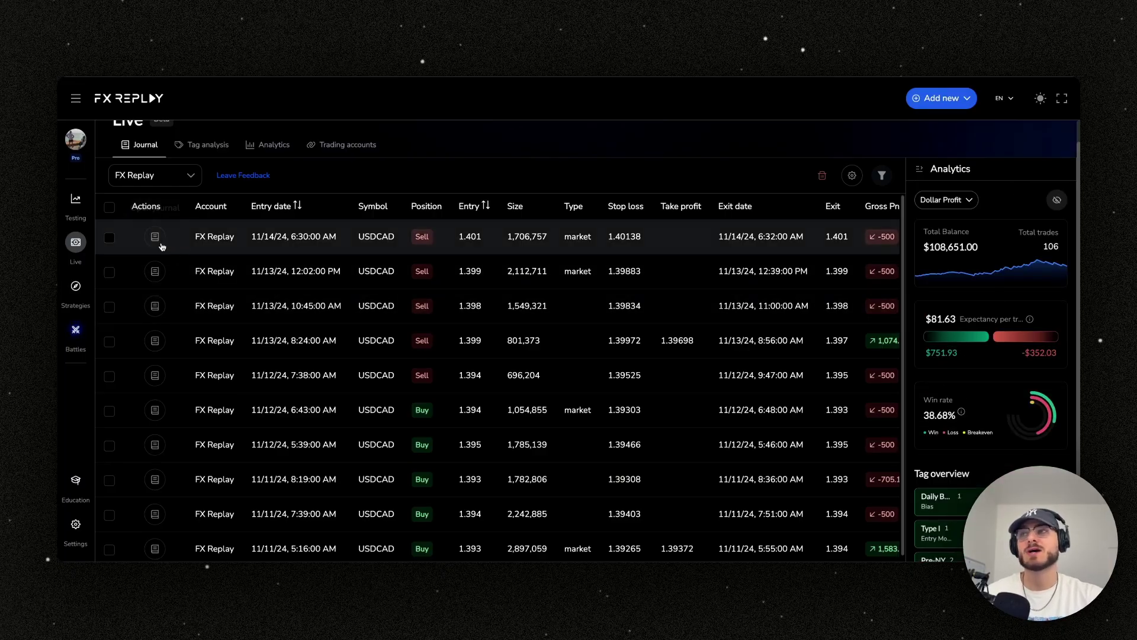
Add an H1 heading 'this is my trade' to the 11/14/24 USDCAD sell trade's review notes.
left_click(154, 236)
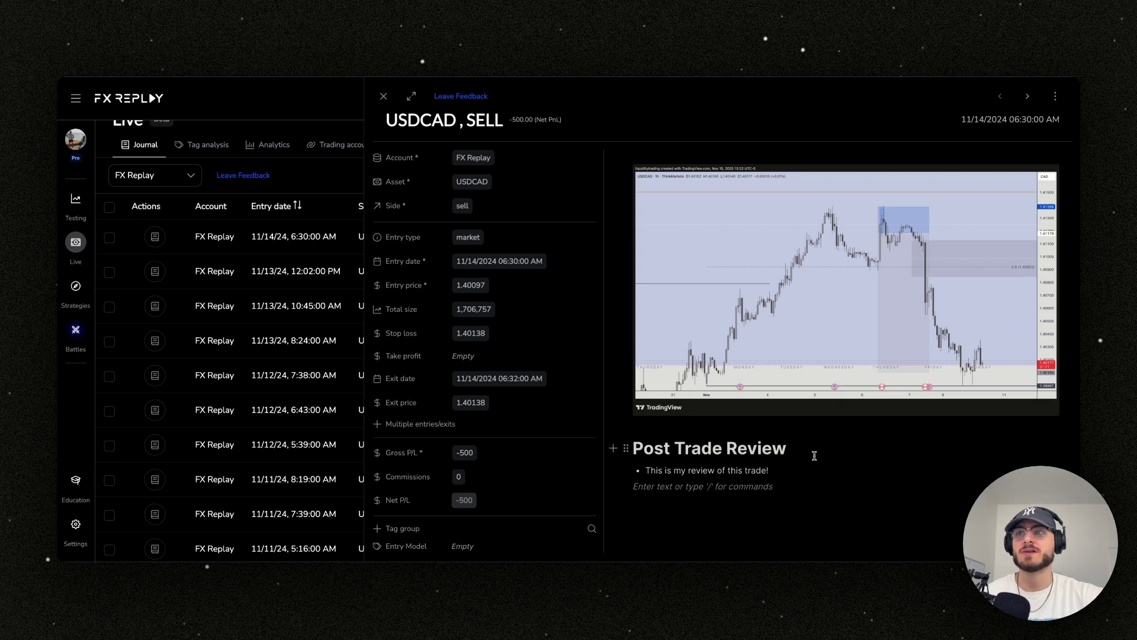
scroll(534, 379, "down", 3)
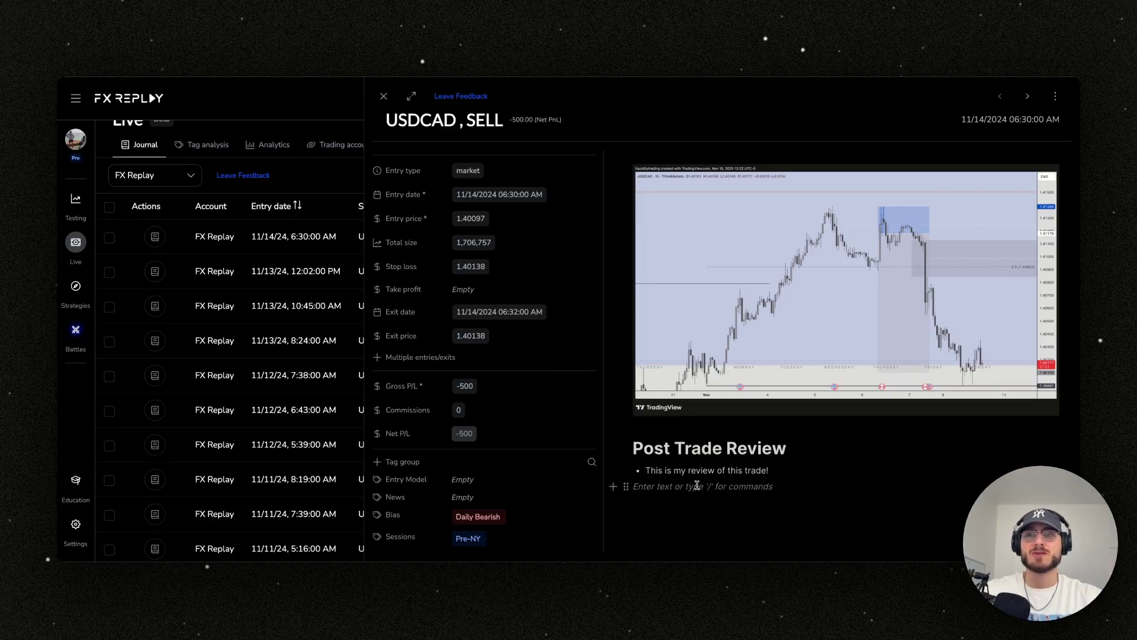
key("Return")
type("/")
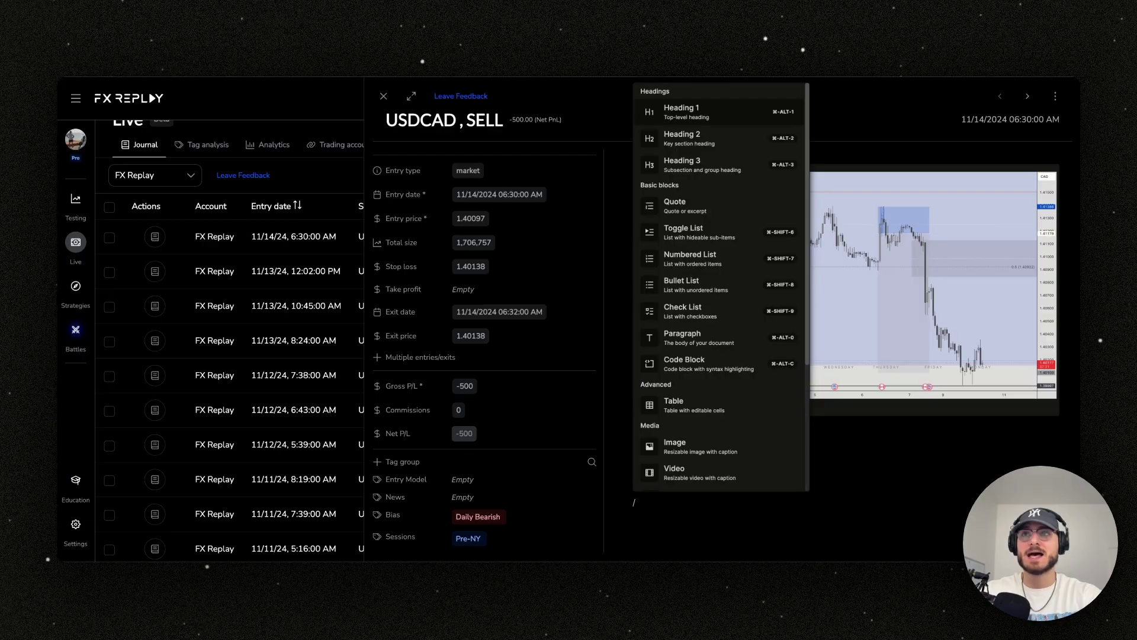
type("h1")
key("Return")
type("this ")
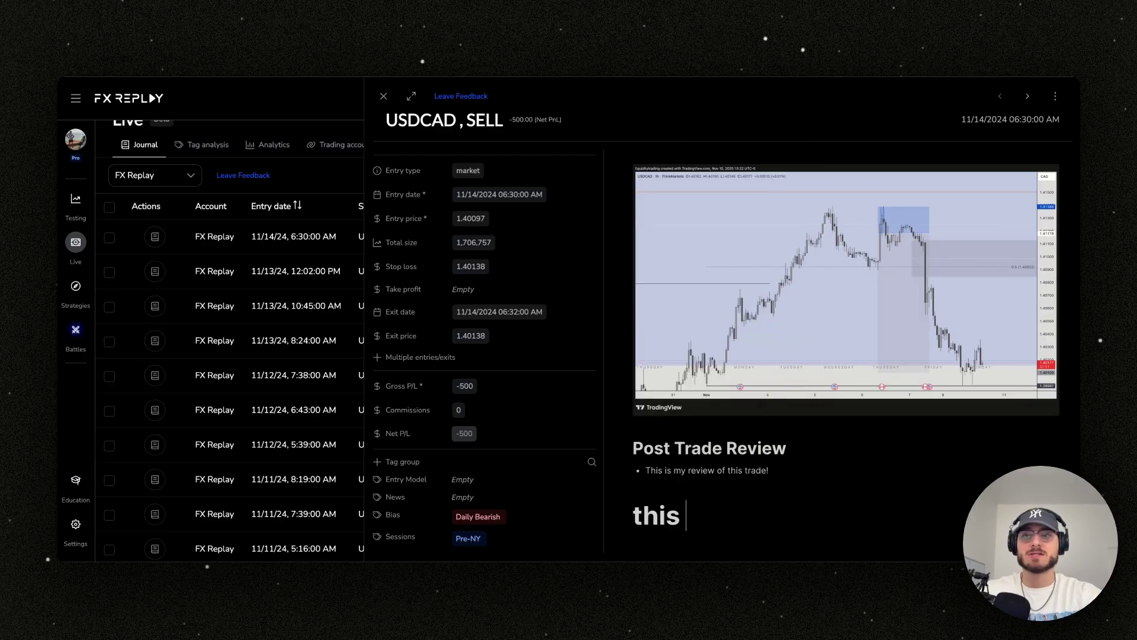
type("is my trade")
key("Return")
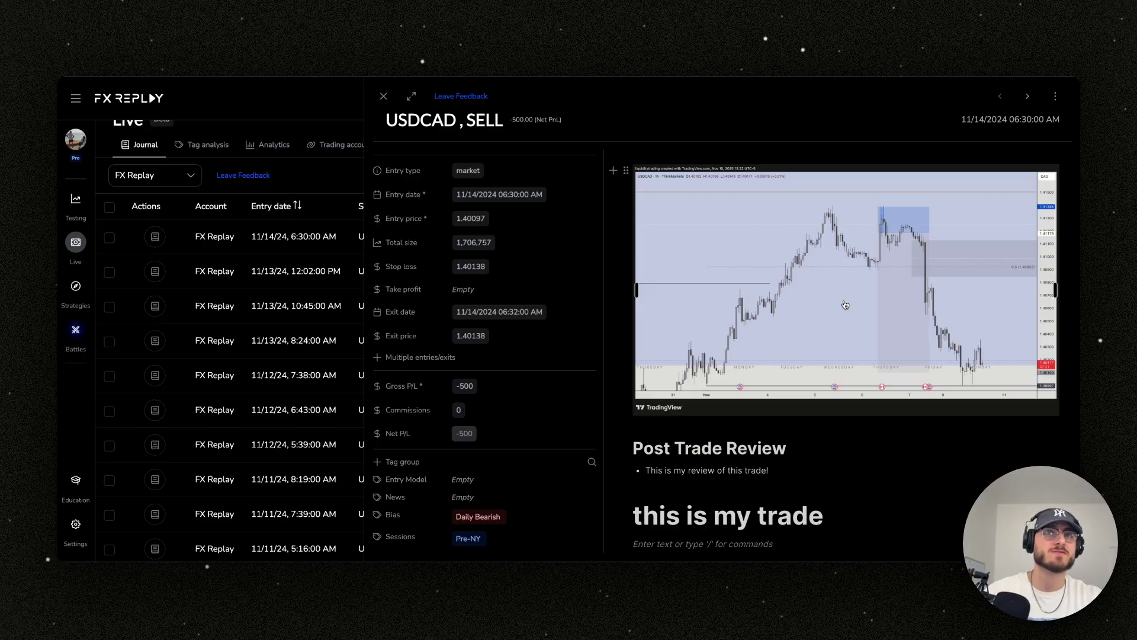
Create a NewGroup tag group on the trade and assign it a green New tag.
left_click(417, 465)
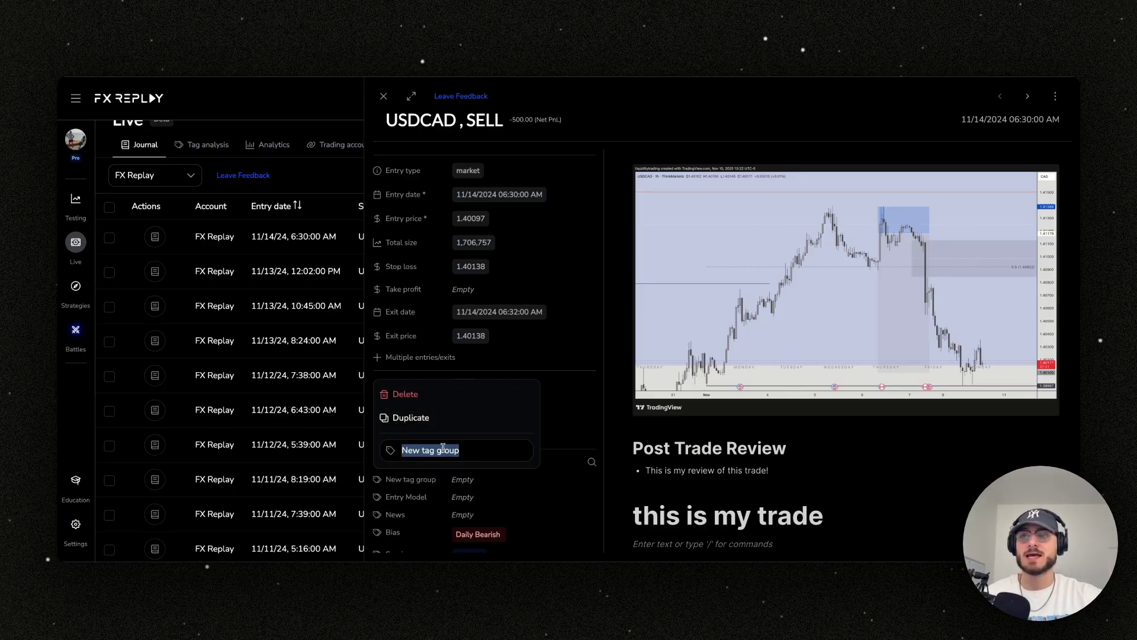
type("NewG")
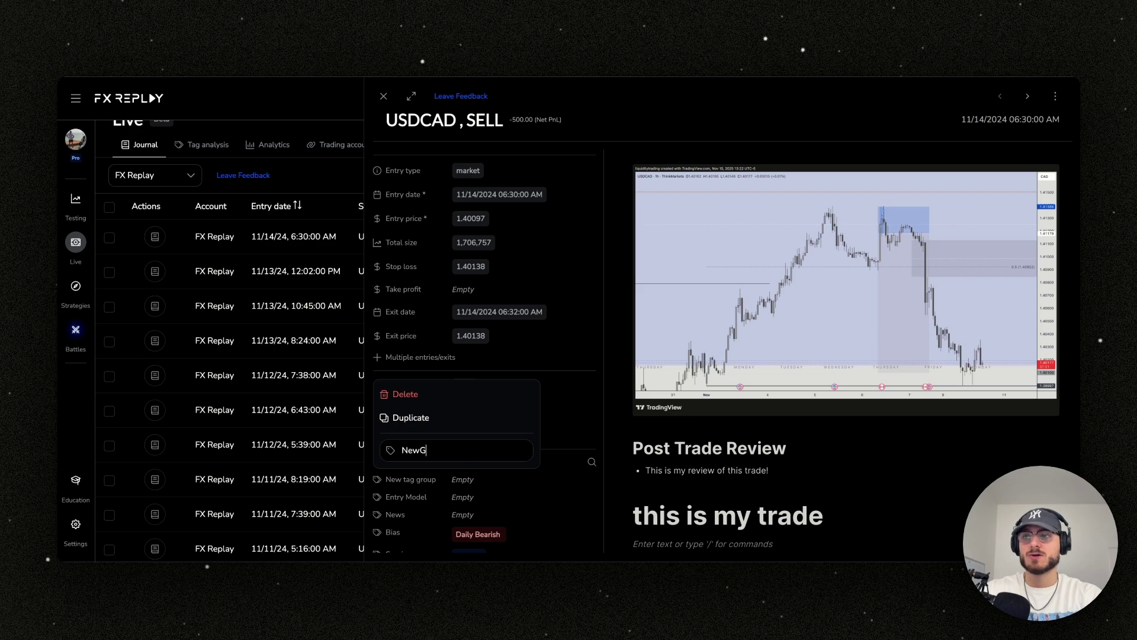
type("roup")
key("Return")
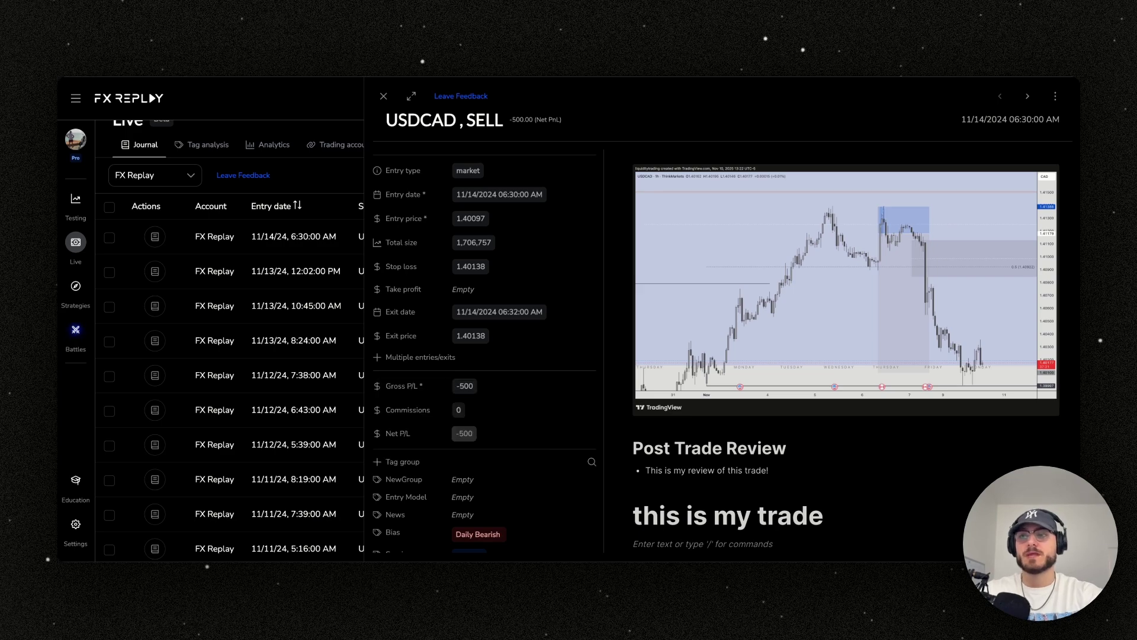
left_click(465, 481)
left_click(637, 503)
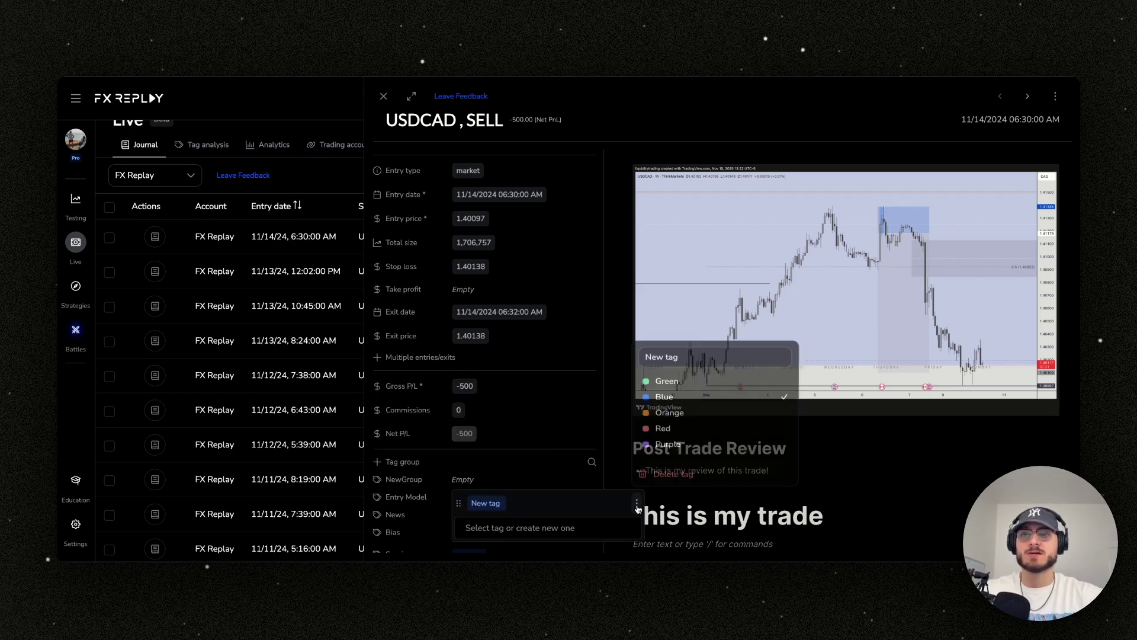
left_click(673, 375)
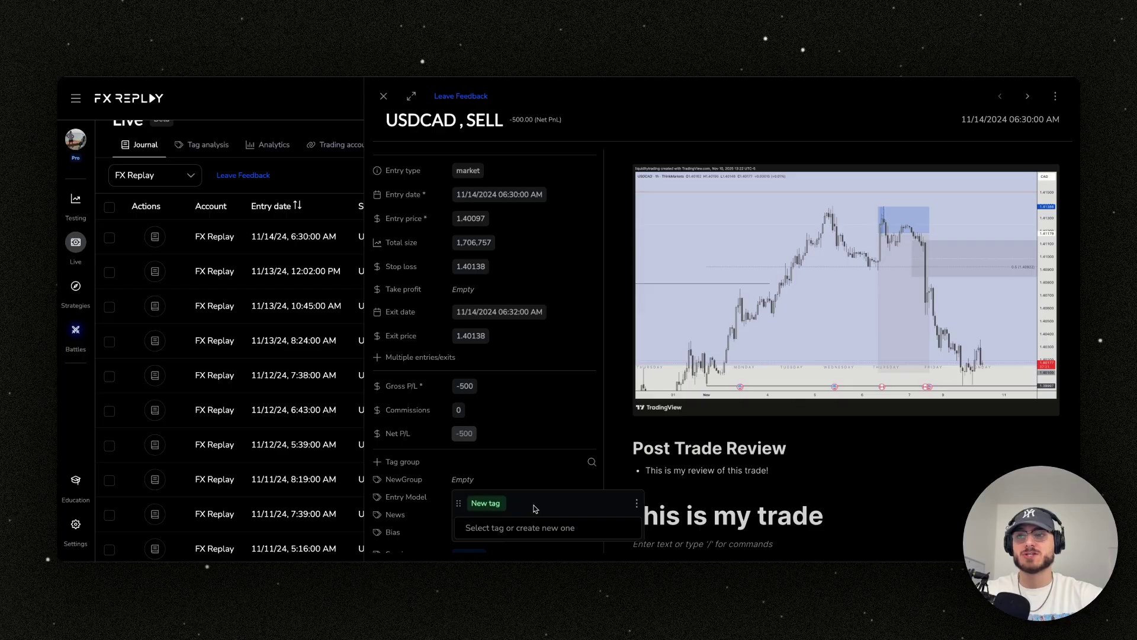
left_click(499, 504)
left_click(502, 460)
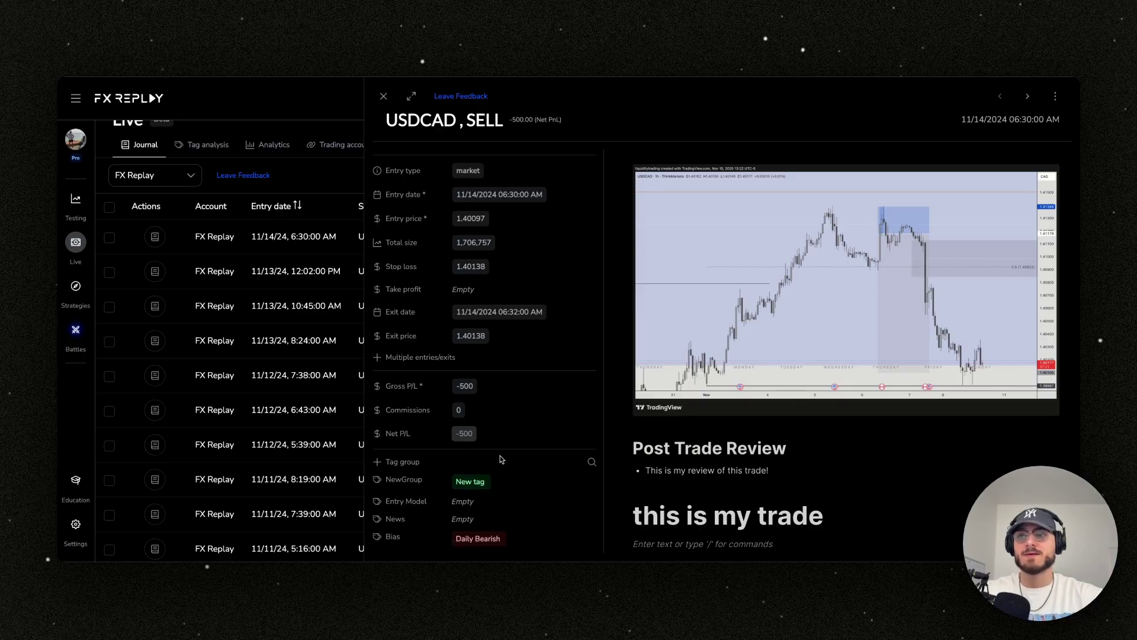
Step ahead to the 11/13 12:02 PM trade, then close the trade details.
scroll(524, 480, "down", 1)
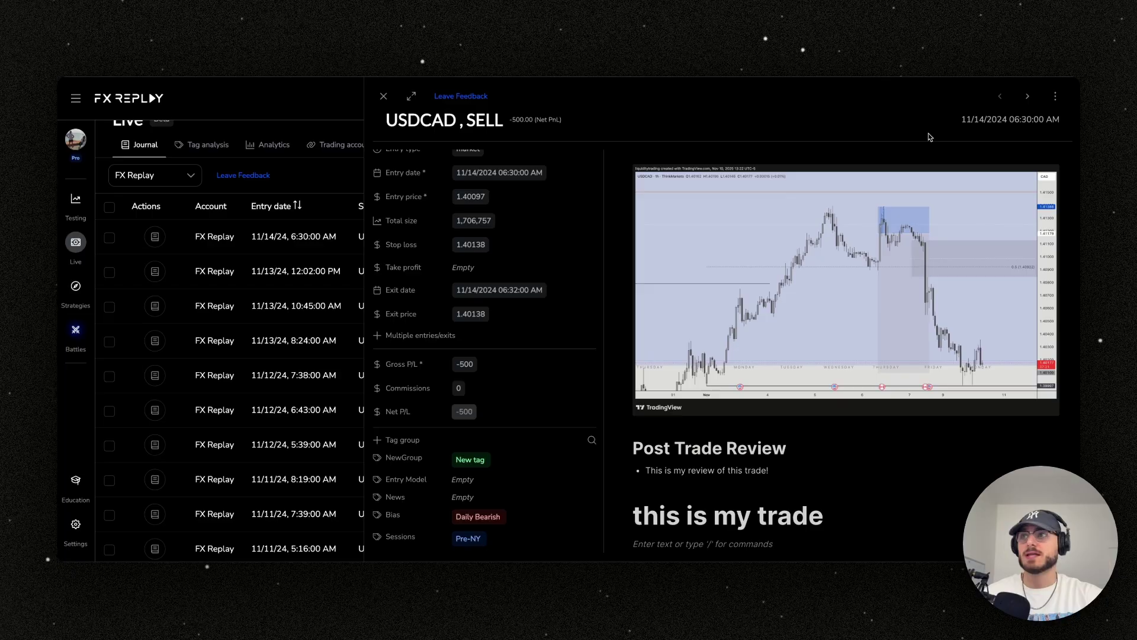
left_click(1028, 105)
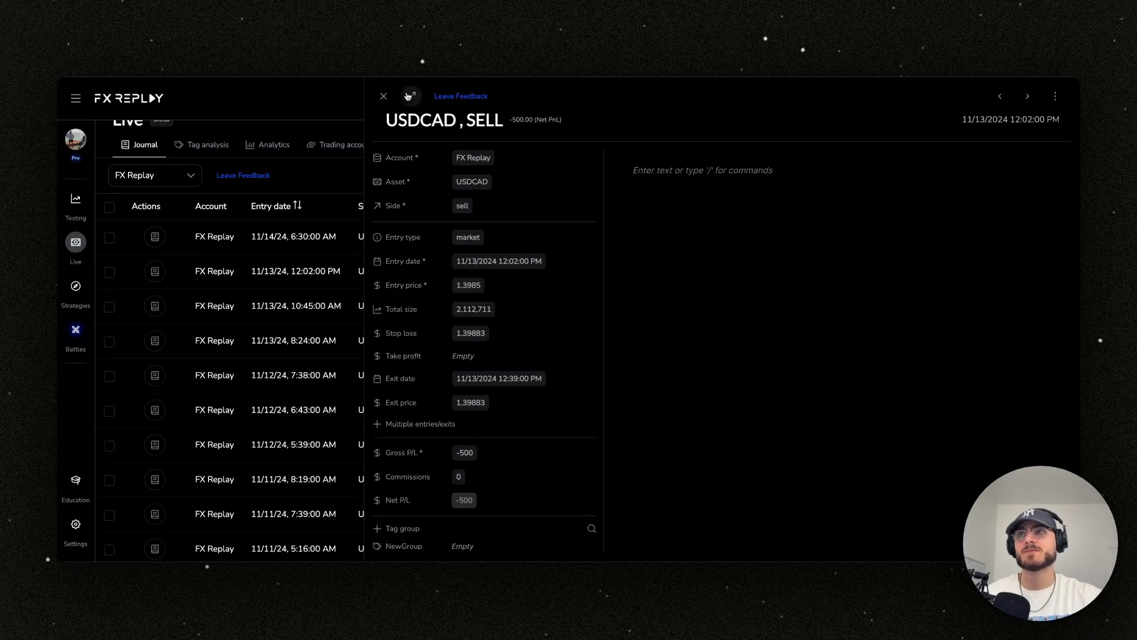
left_click(384, 96)
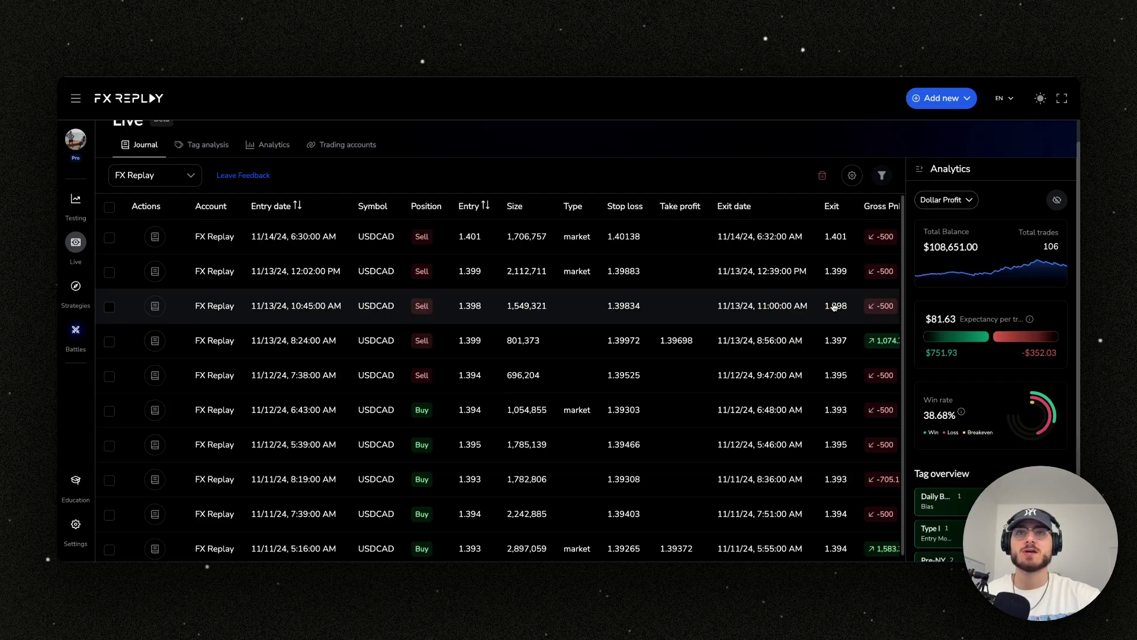
left_click(885, 177)
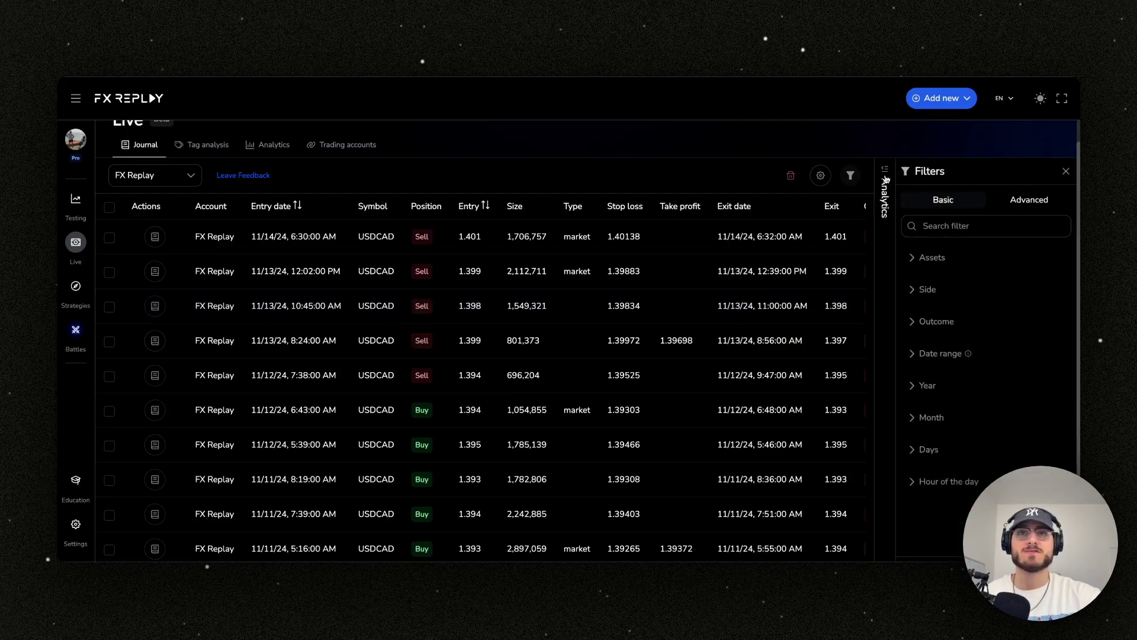
left_click(926, 258)
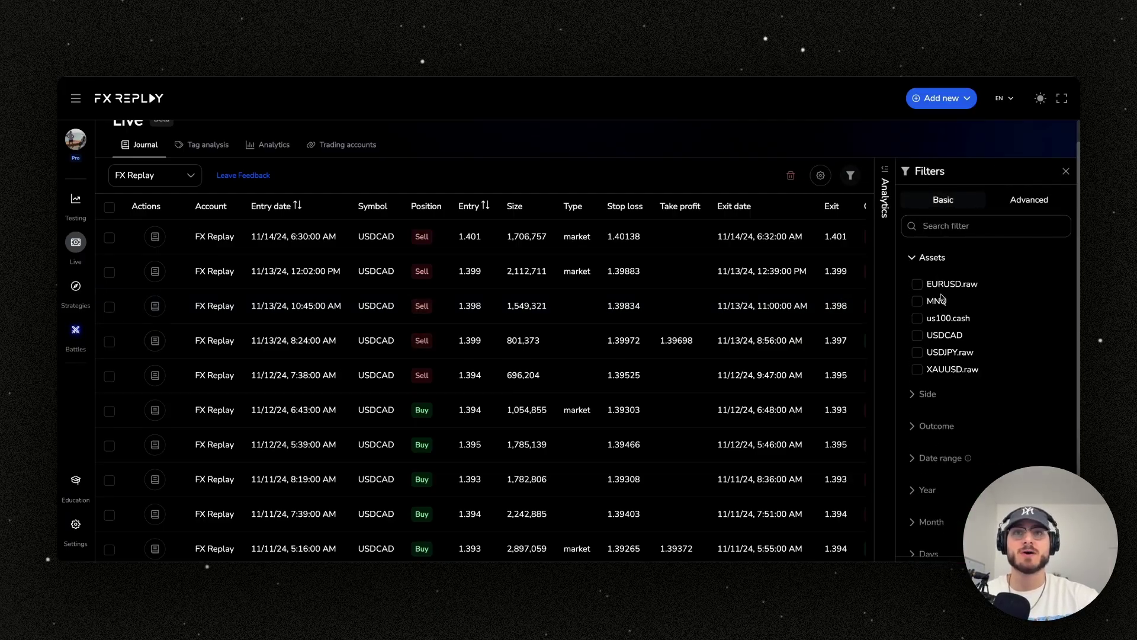
left_click(913, 258)
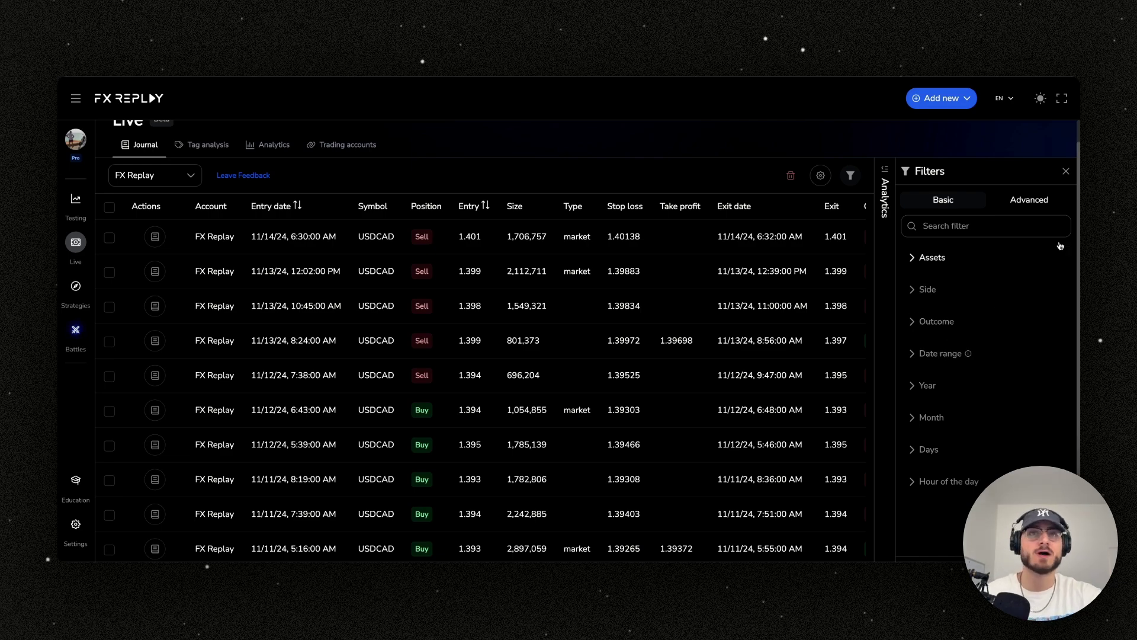
left_click(1045, 198)
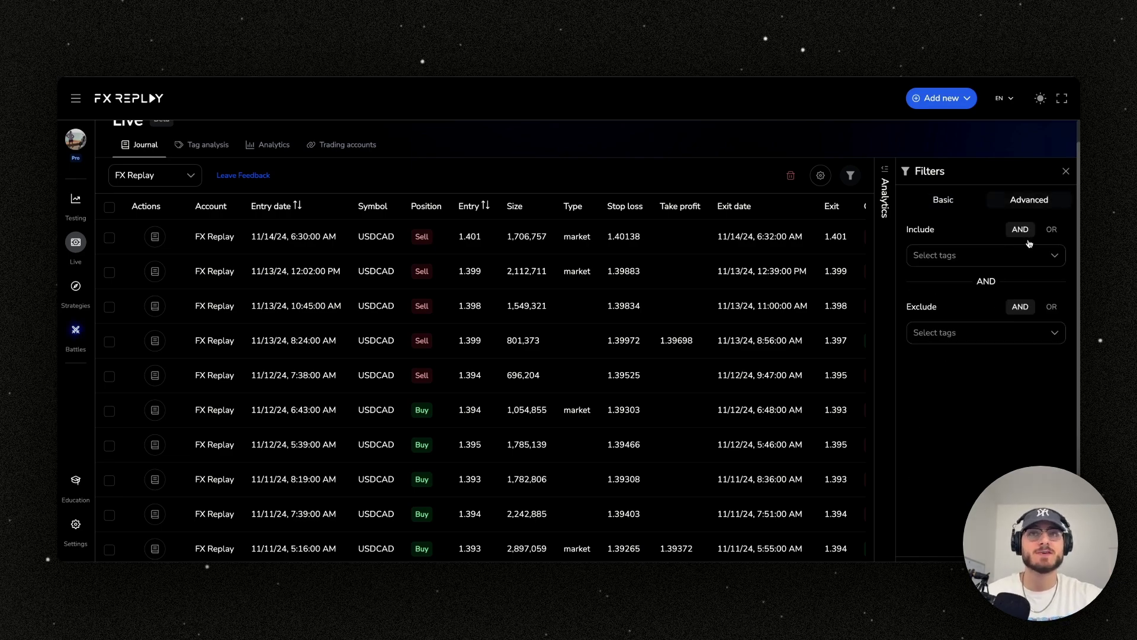
left_click(1065, 171)
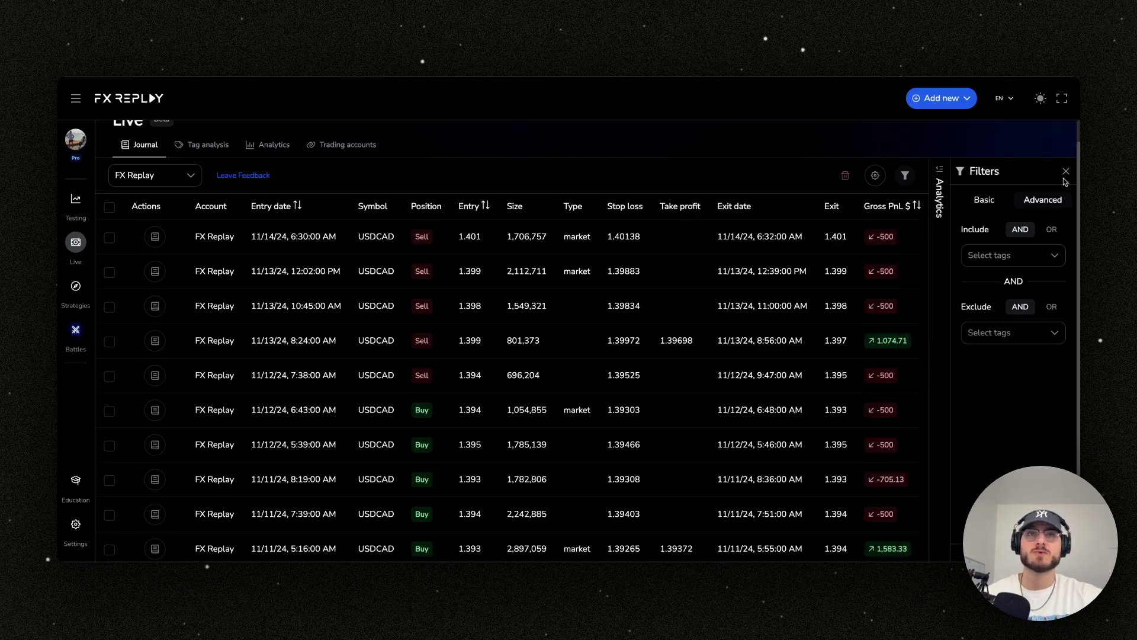
left_click(1062, 169)
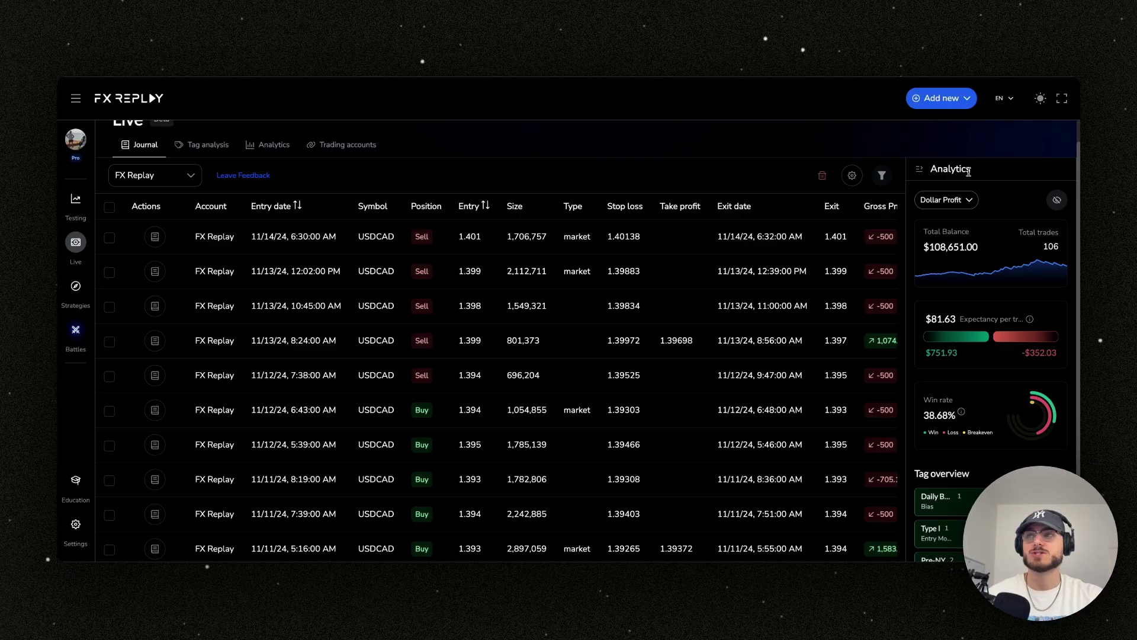
Switch to Tag analysis and look through the trading accounts dropdown.
scroll(228, 198, "up", 1)
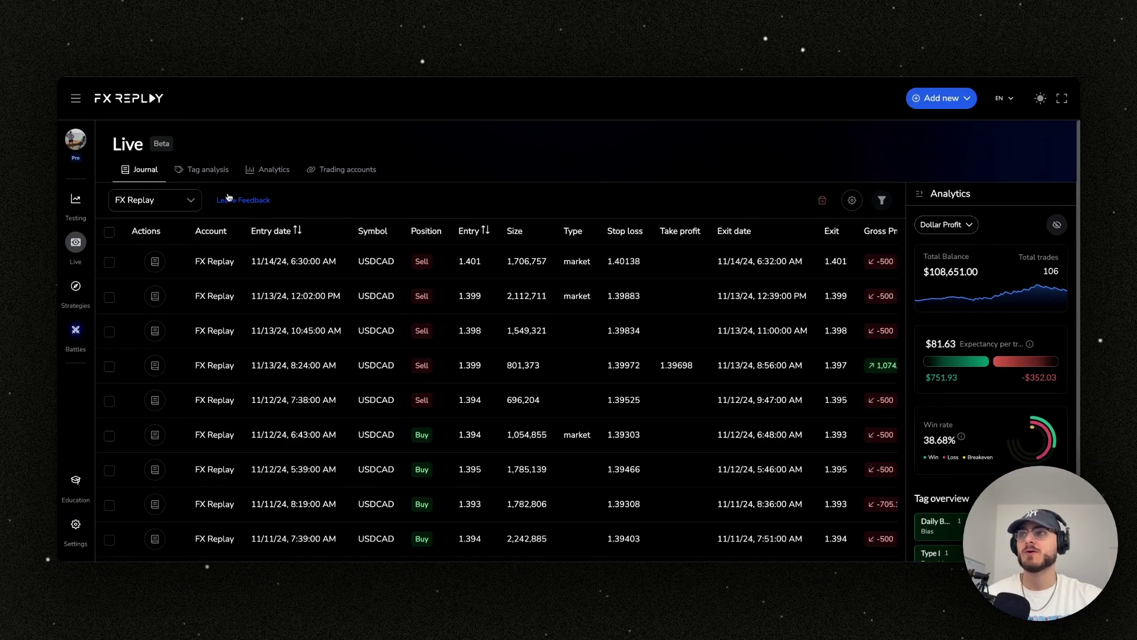
left_click(216, 177)
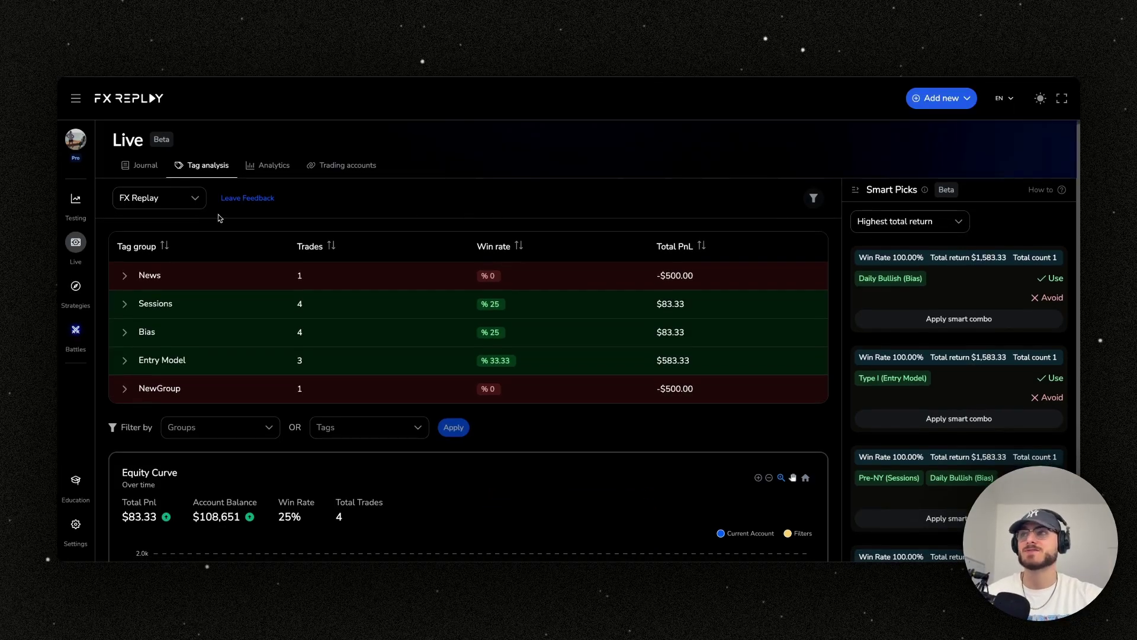
left_click(180, 206)
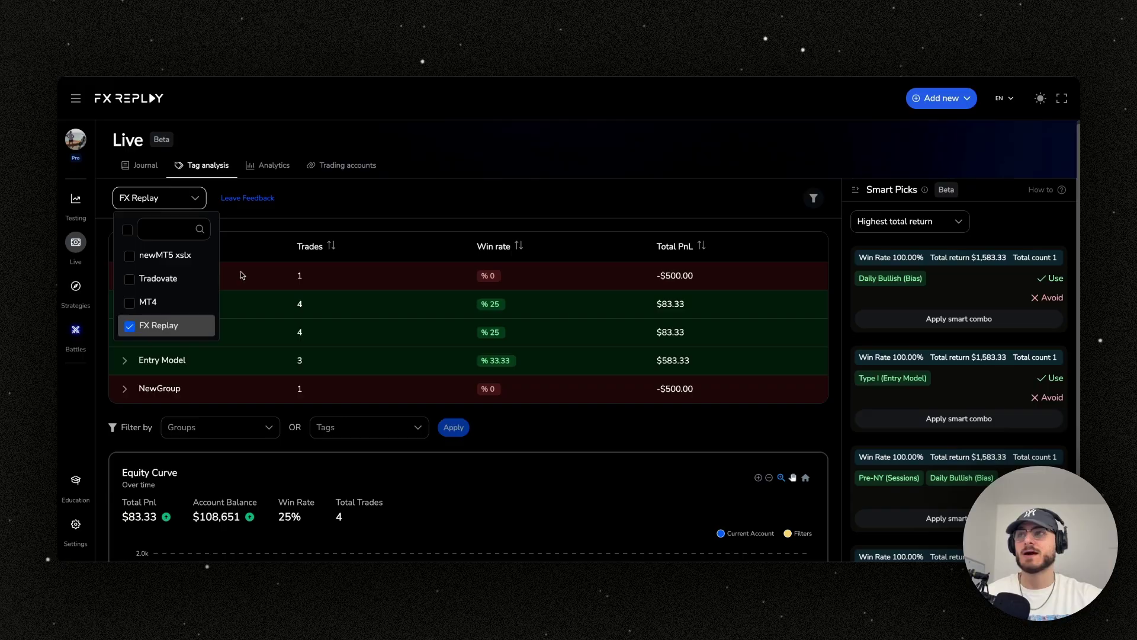
scroll(349, 213, "down", 1)
scroll(349, 213, "down", 2)
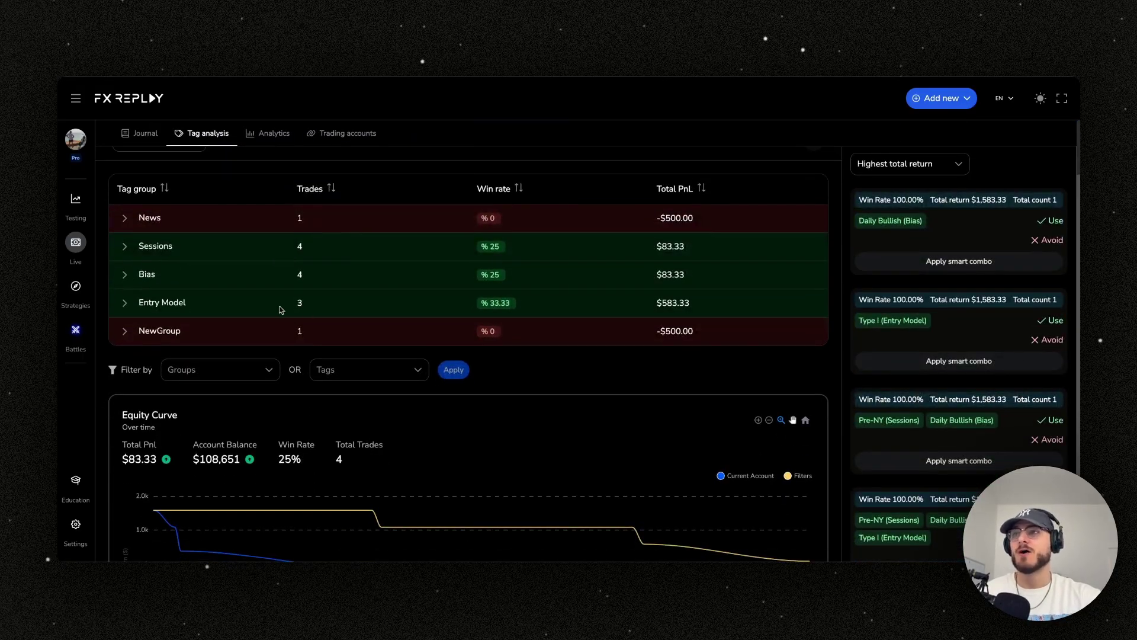
Expand and collapse the Sessions tag group to inspect its individual tags.
left_click(124, 247)
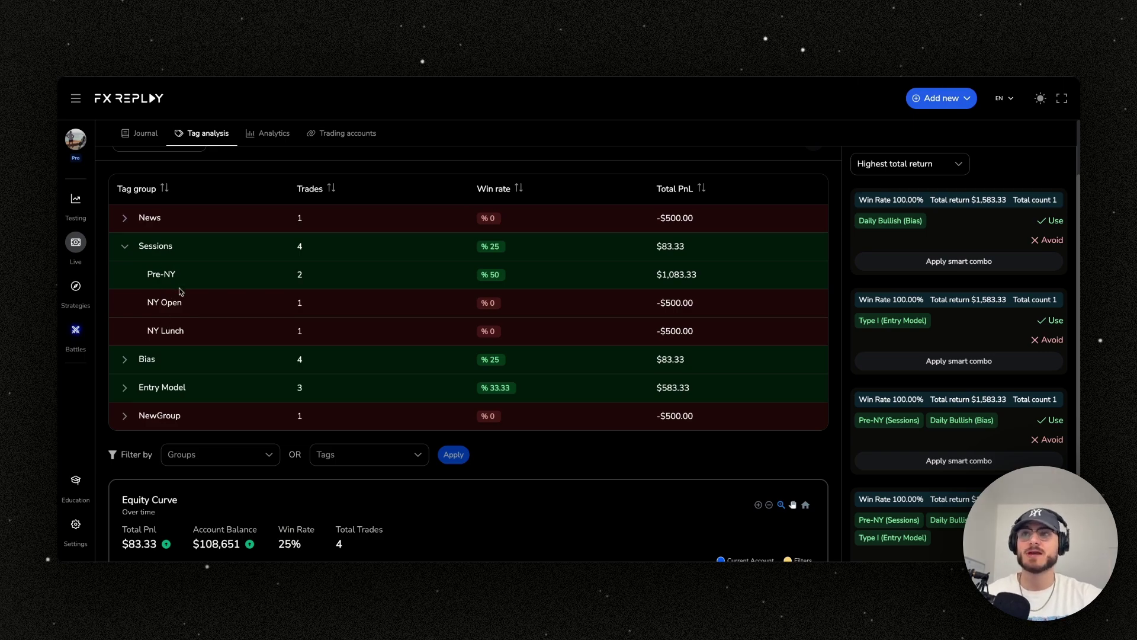
left_click(126, 248)
left_click(126, 249)
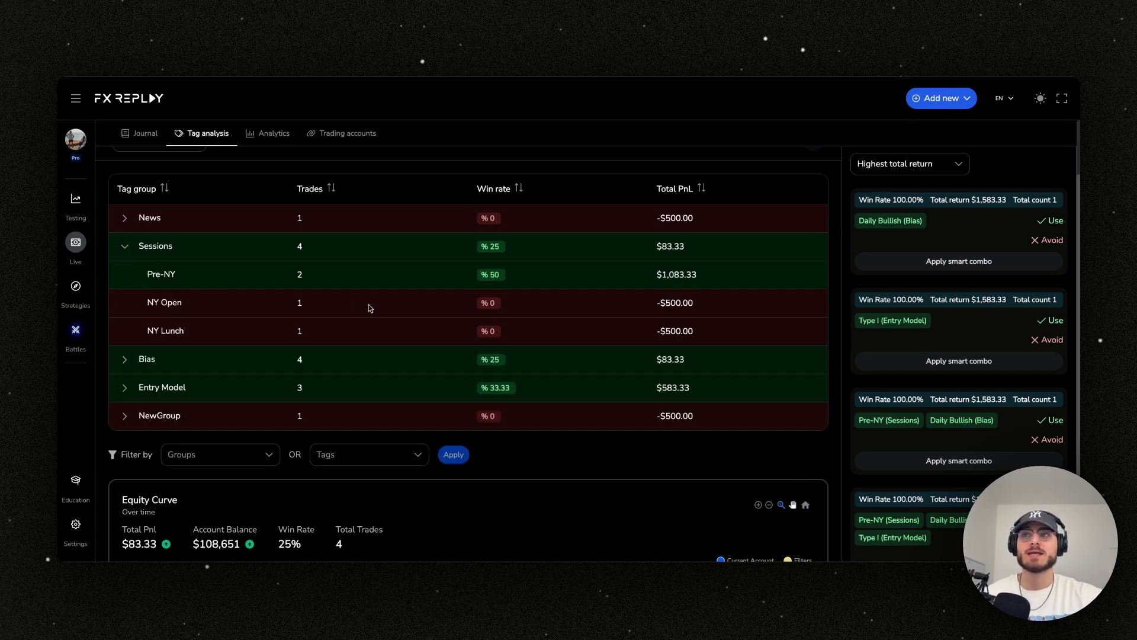
left_click(122, 251)
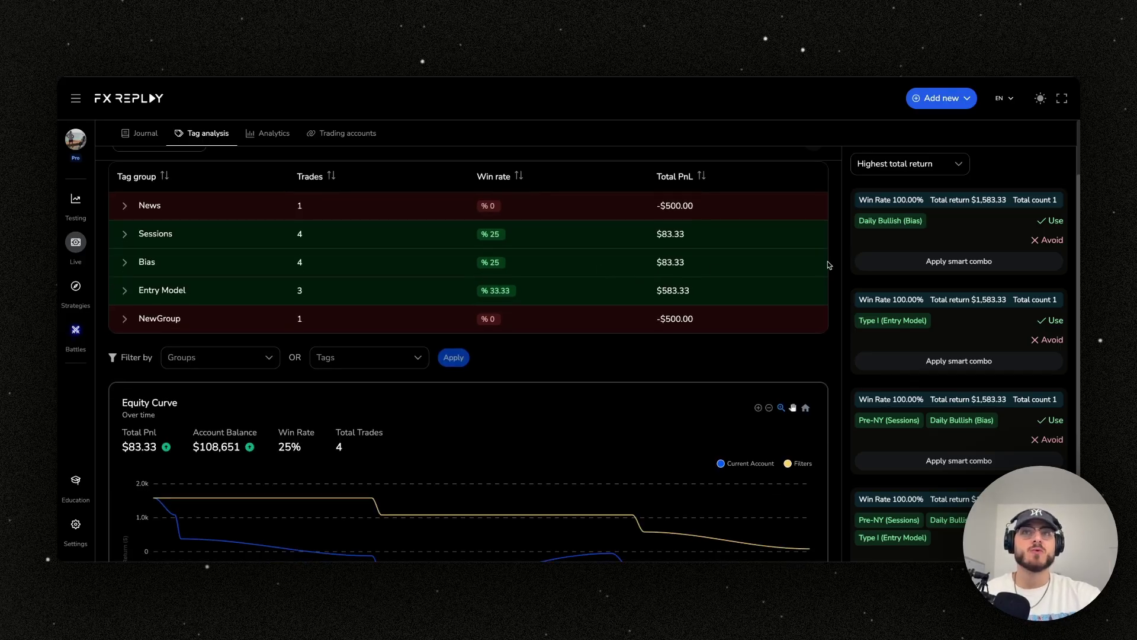
scroll(969, 254, "up", 2)
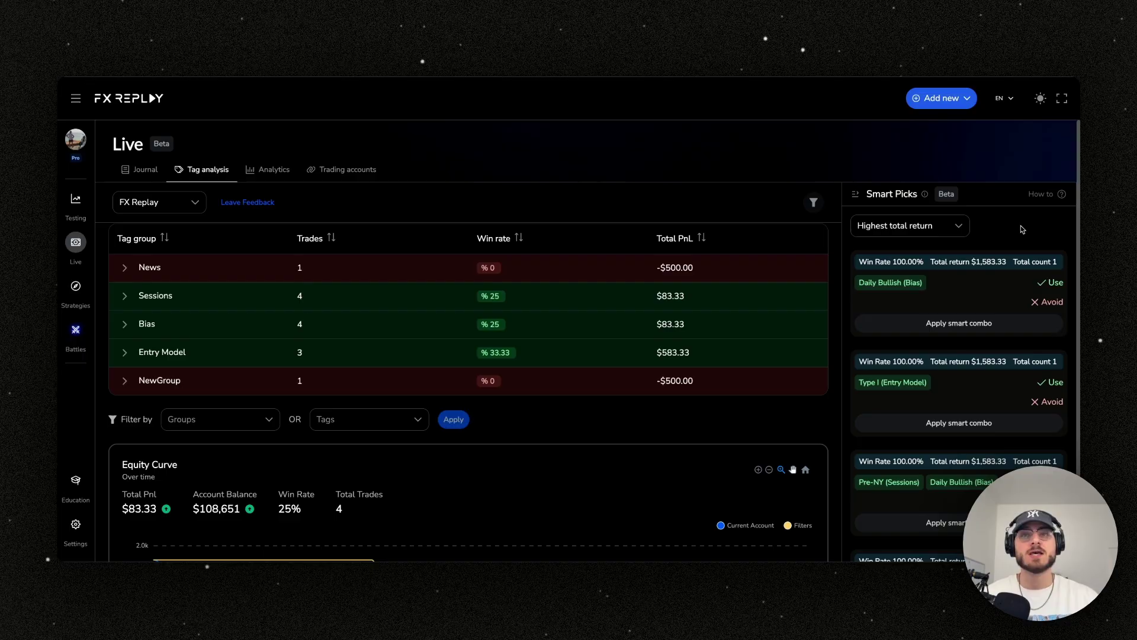
left_click(936, 230)
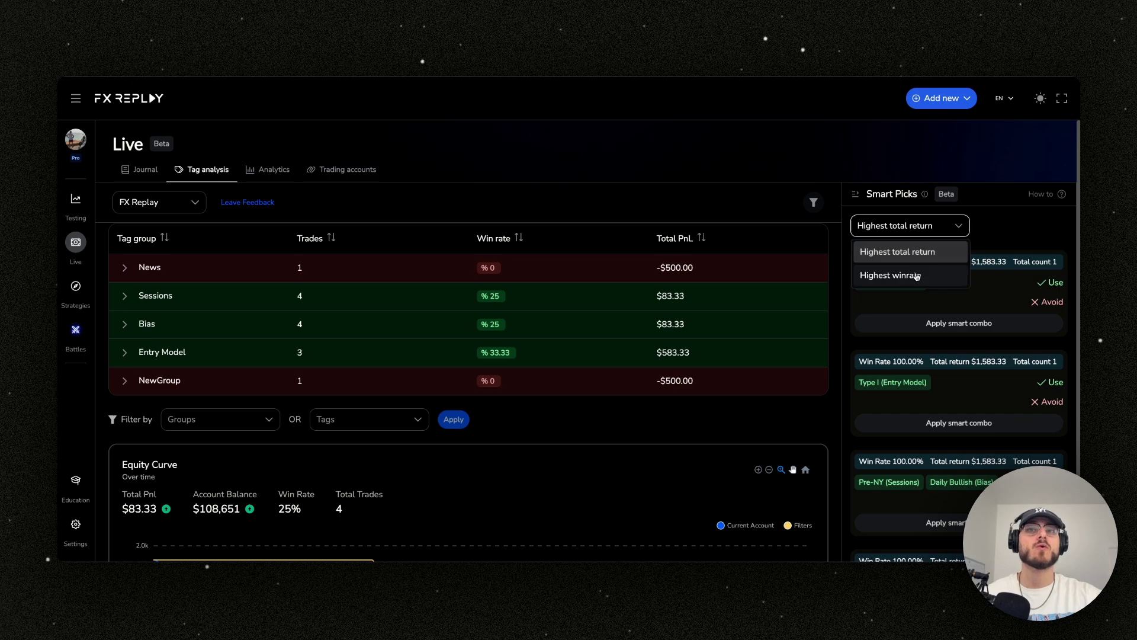
left_click(1015, 239)
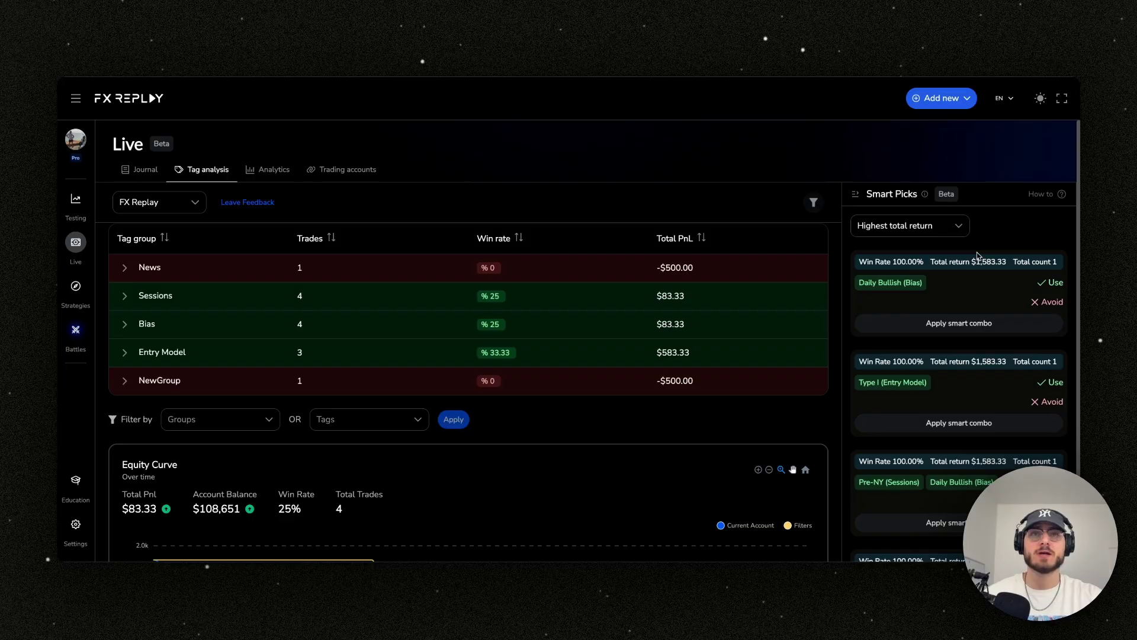
scroll(977, 252, "down", 1)
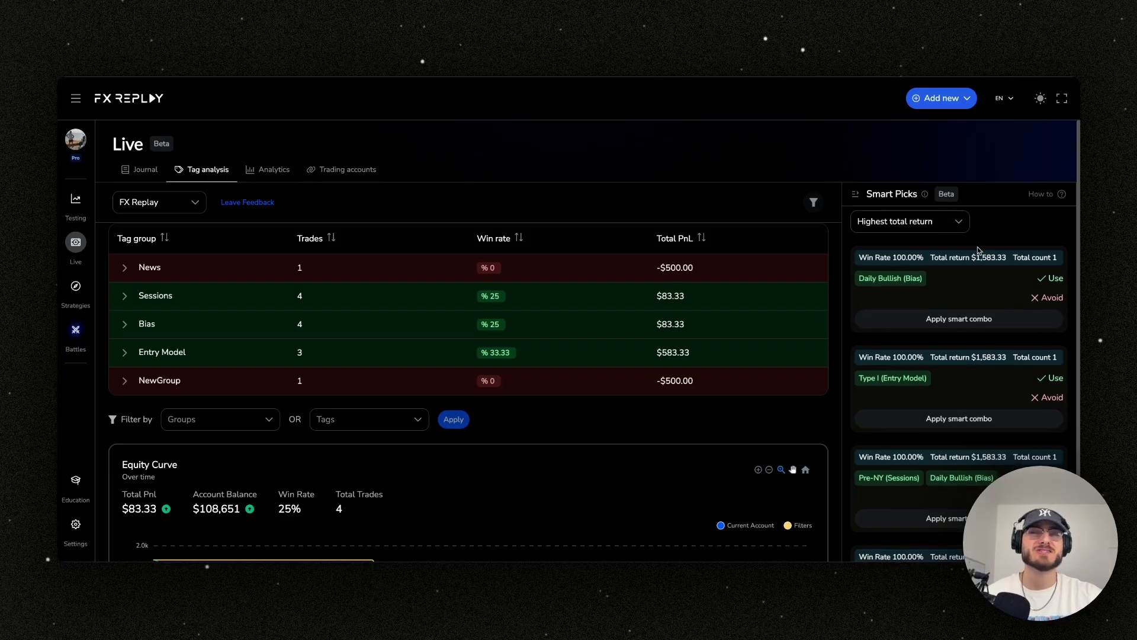
scroll(738, 282, "down", 2)
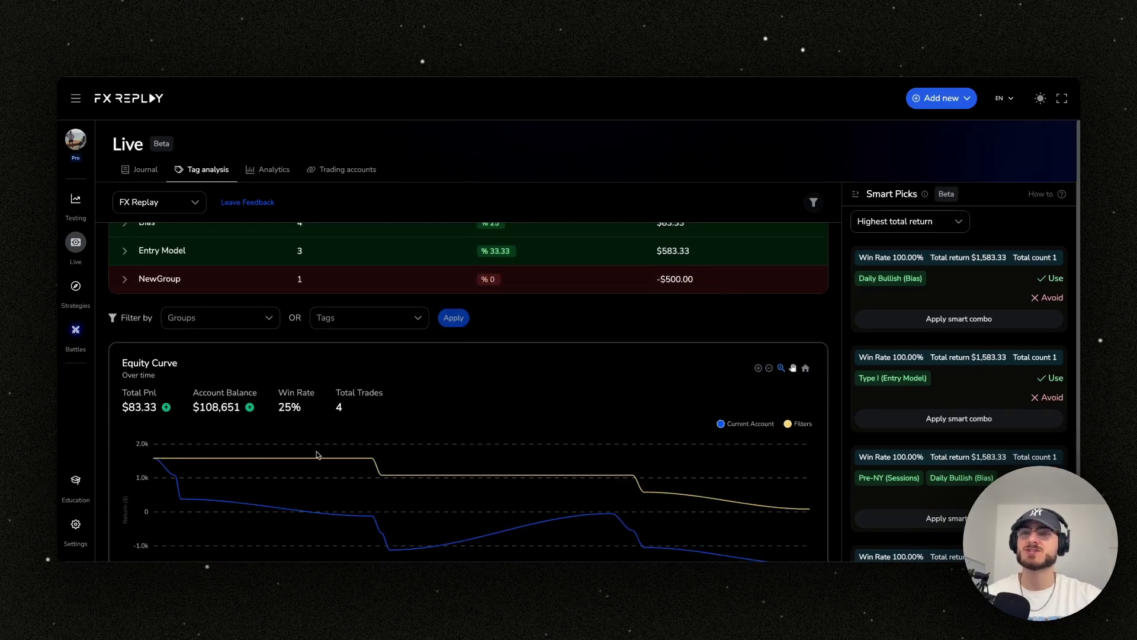
scroll(501, 479, "down", 1)
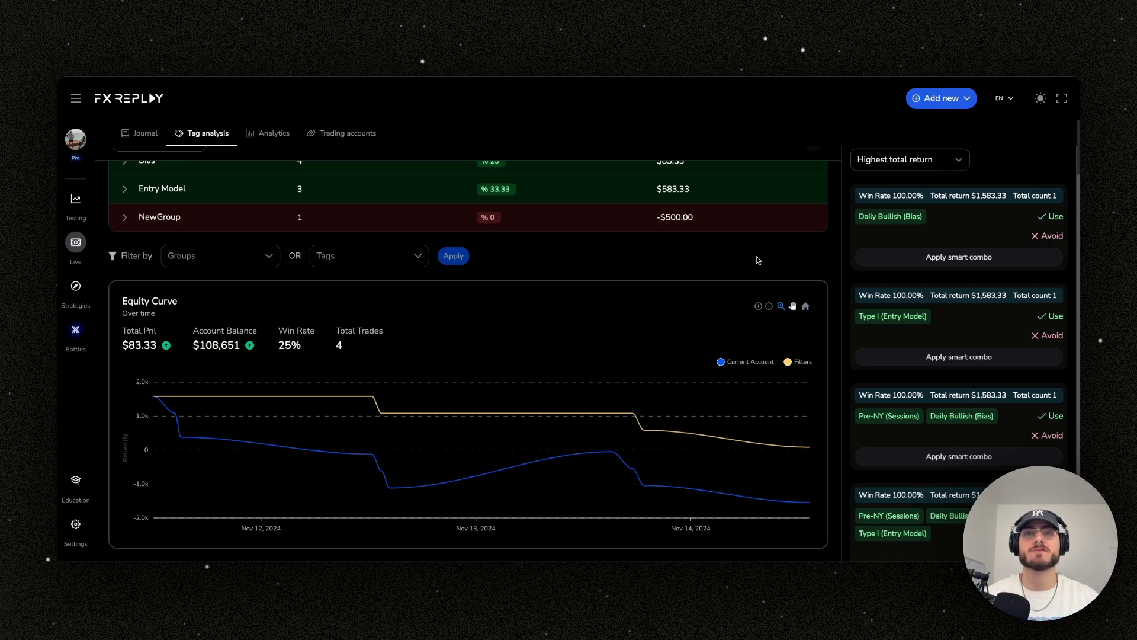
scroll(787, 285, "up", 2)
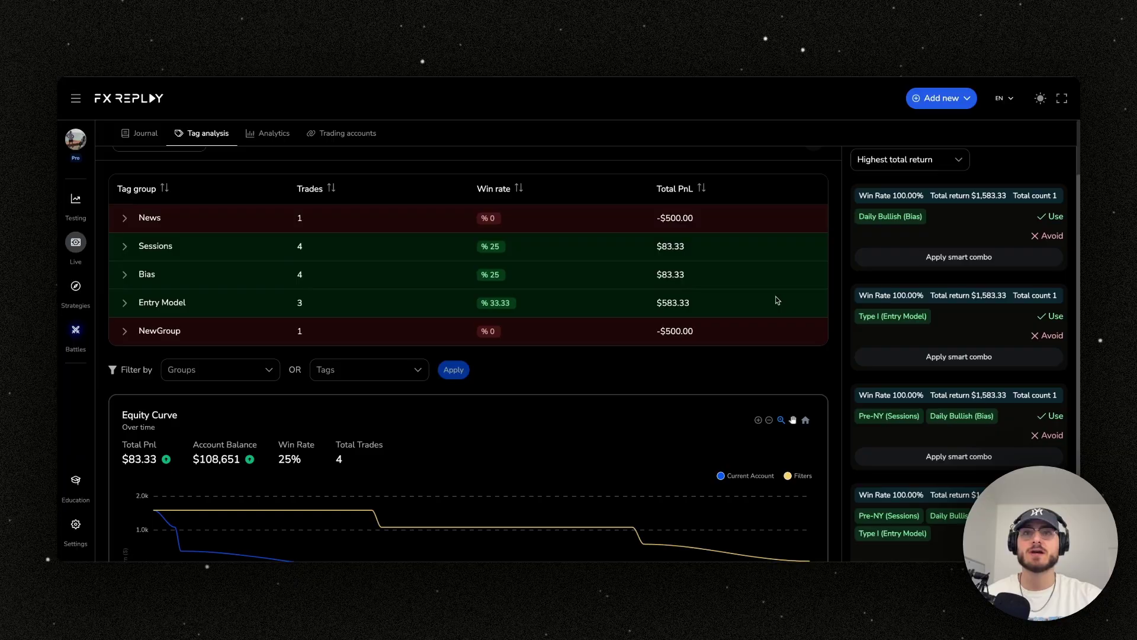
Apply the Daily Bullish (Bias) smart combo, narrowing results to 1 trade with $1,583.33 PnL.
left_click(937, 261)
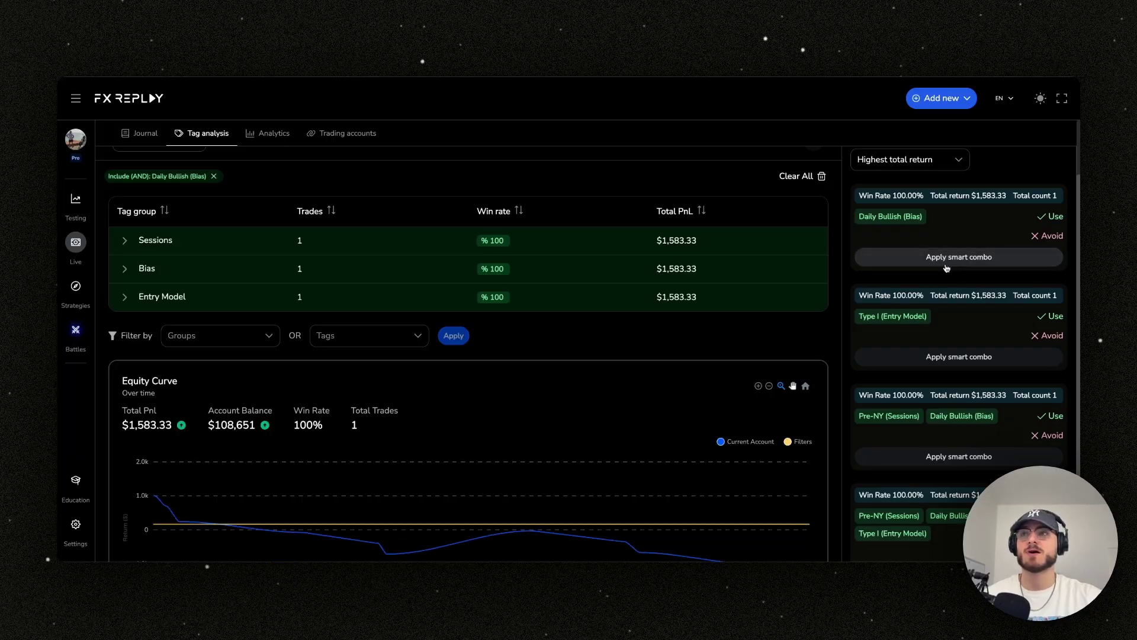
scroll(569, 328, "down", 2)
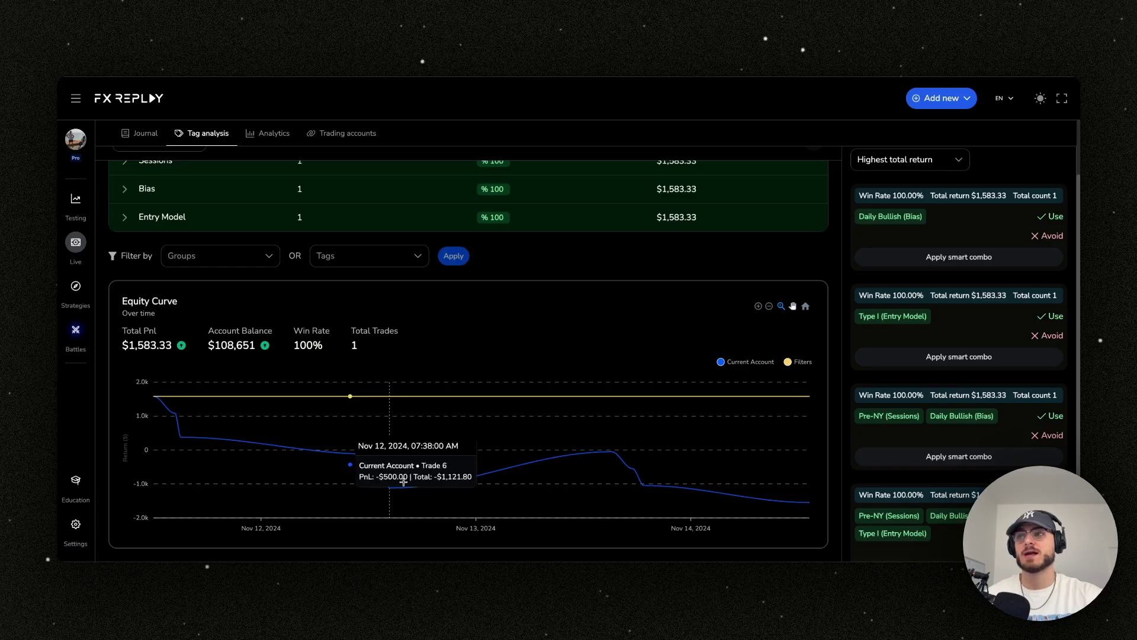
scroll(562, 369, "up", 2)
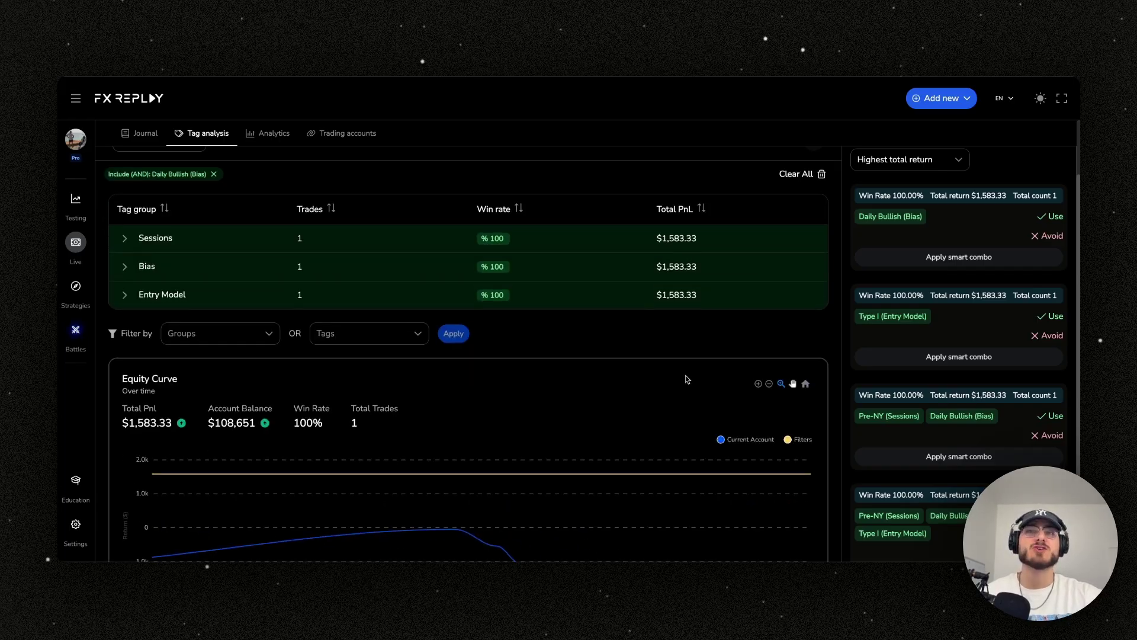
scroll(685, 376, "down", 1)
scroll(742, 314, "up", 1)
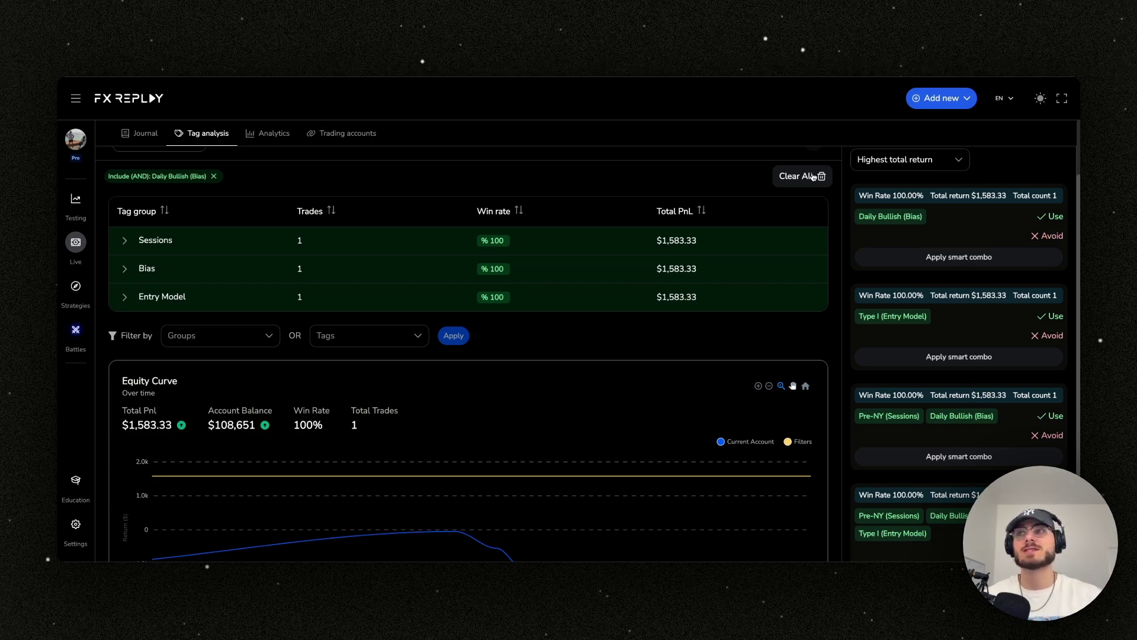
View the Analytics profit-and-loss curve ($8,651.00 over 106 trades) and check the Accounts filter.
scroll(368, 232, "up", 1)
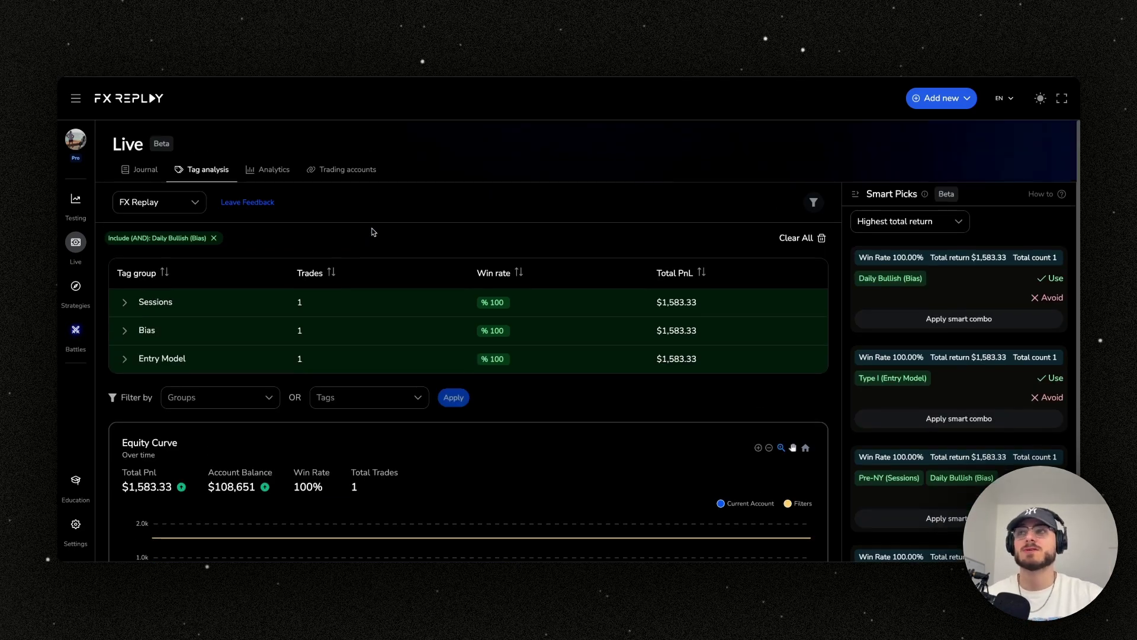
left_click(286, 170)
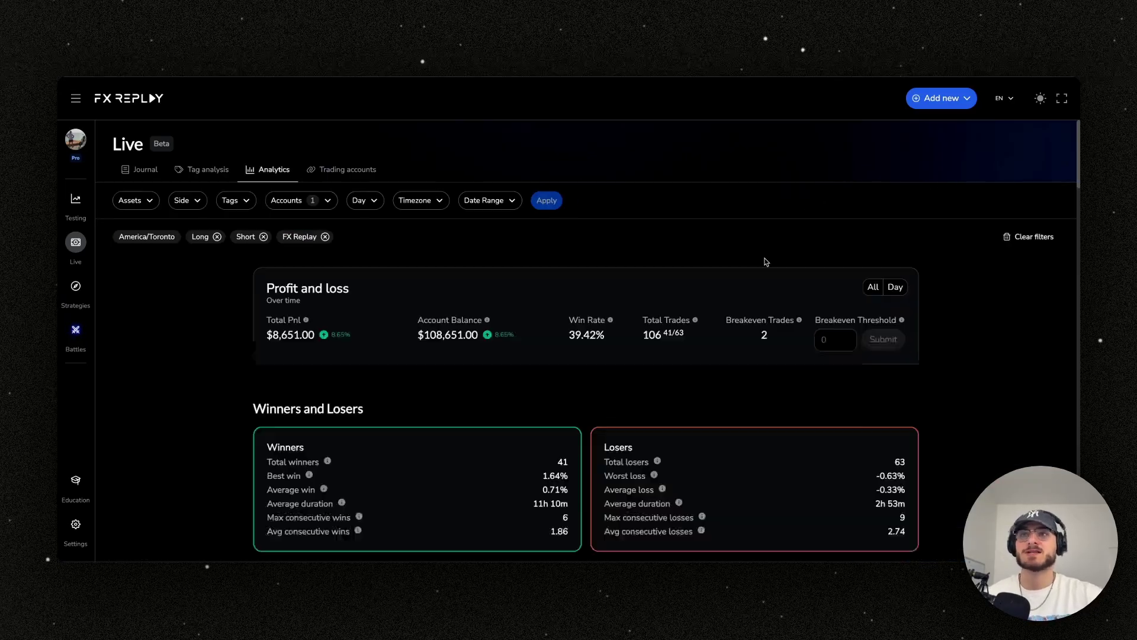
scroll(853, 249, "down", 1)
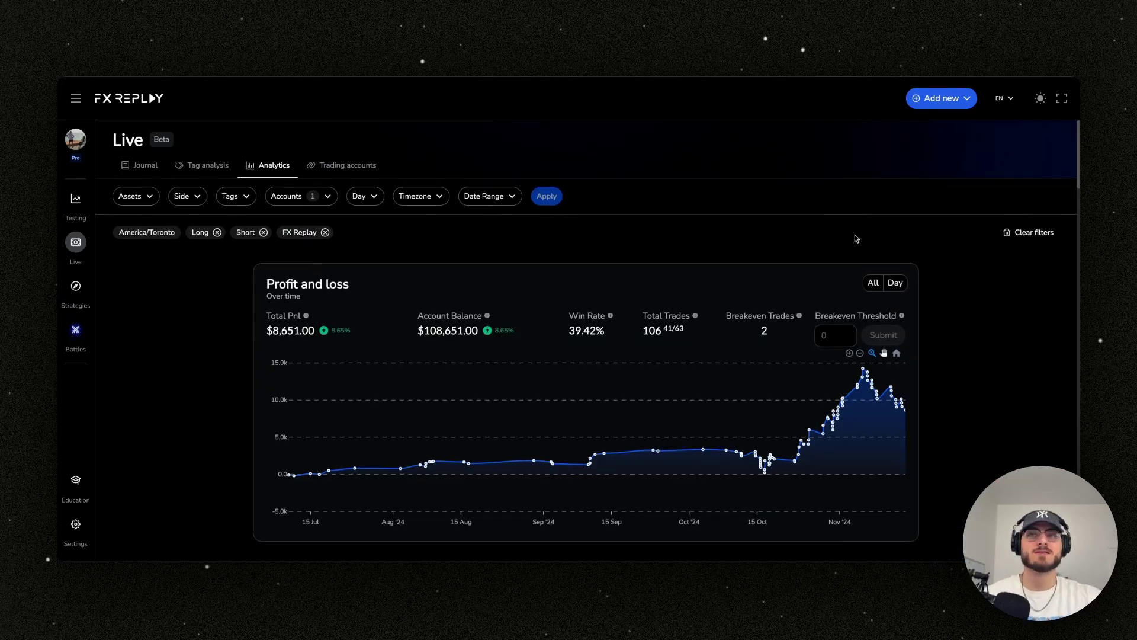
scroll(856, 238, "down", 1)
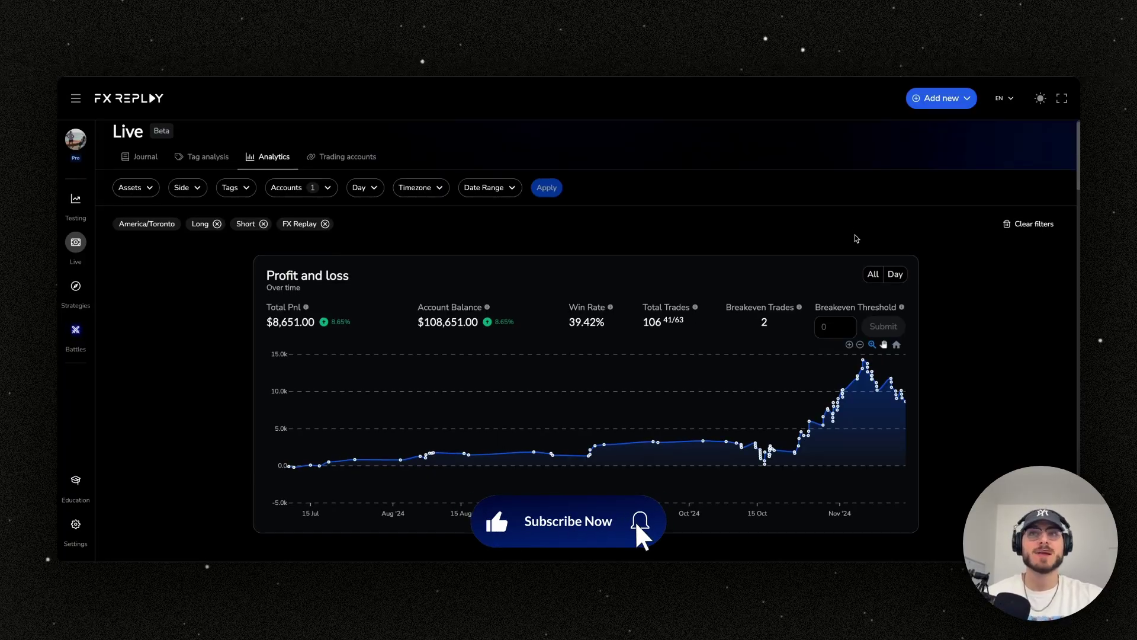
scroll(905, 236, "down", 2)
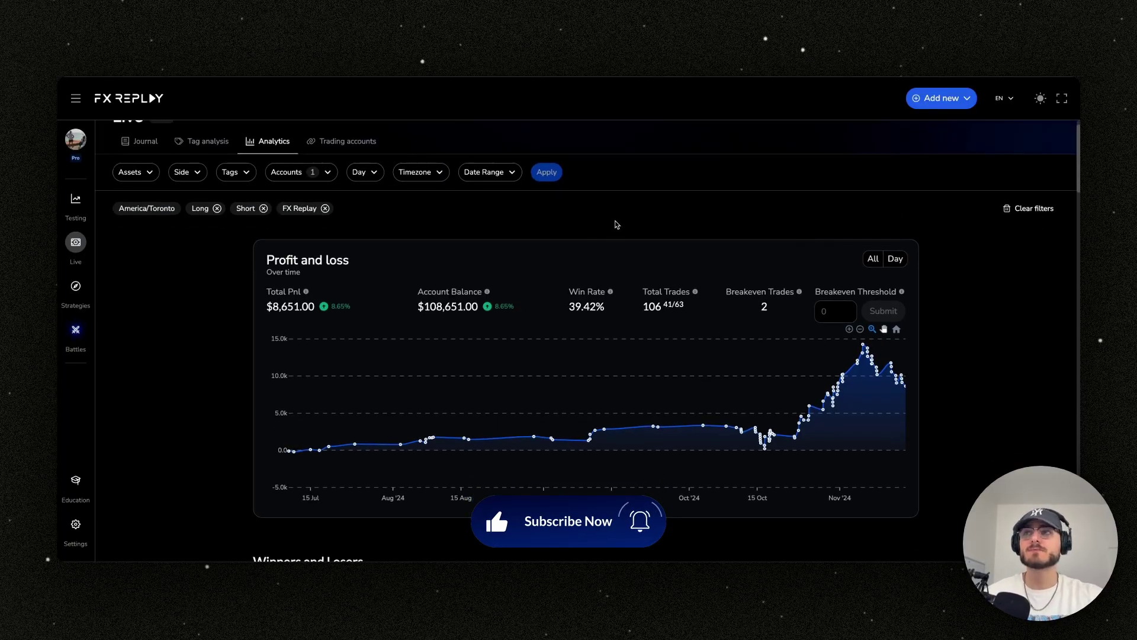
left_click(313, 174)
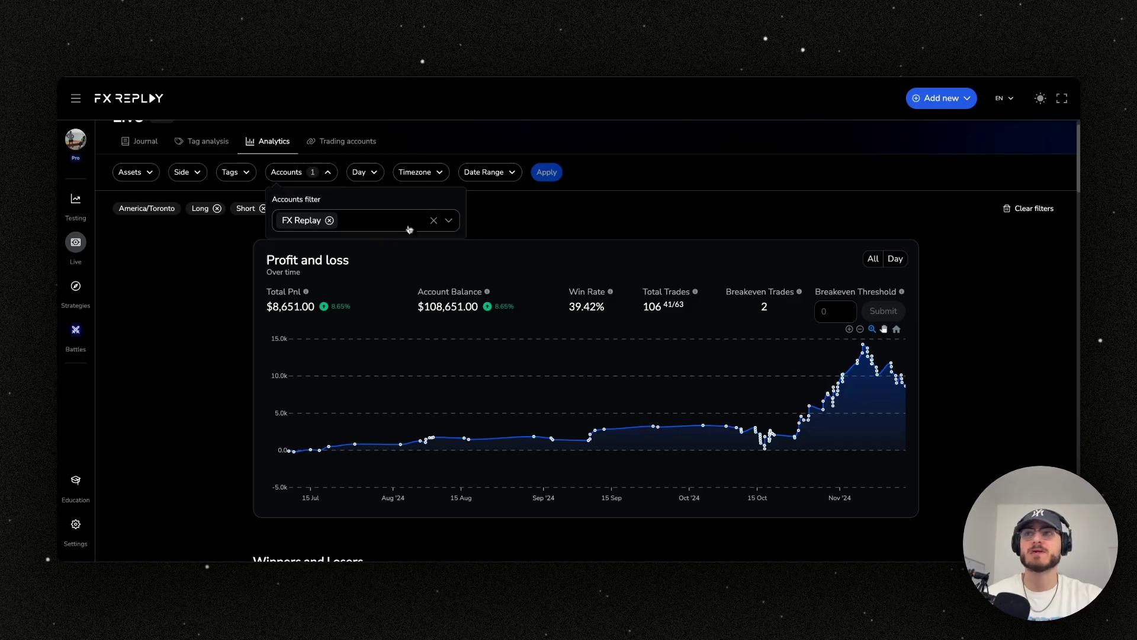
left_click(833, 327)
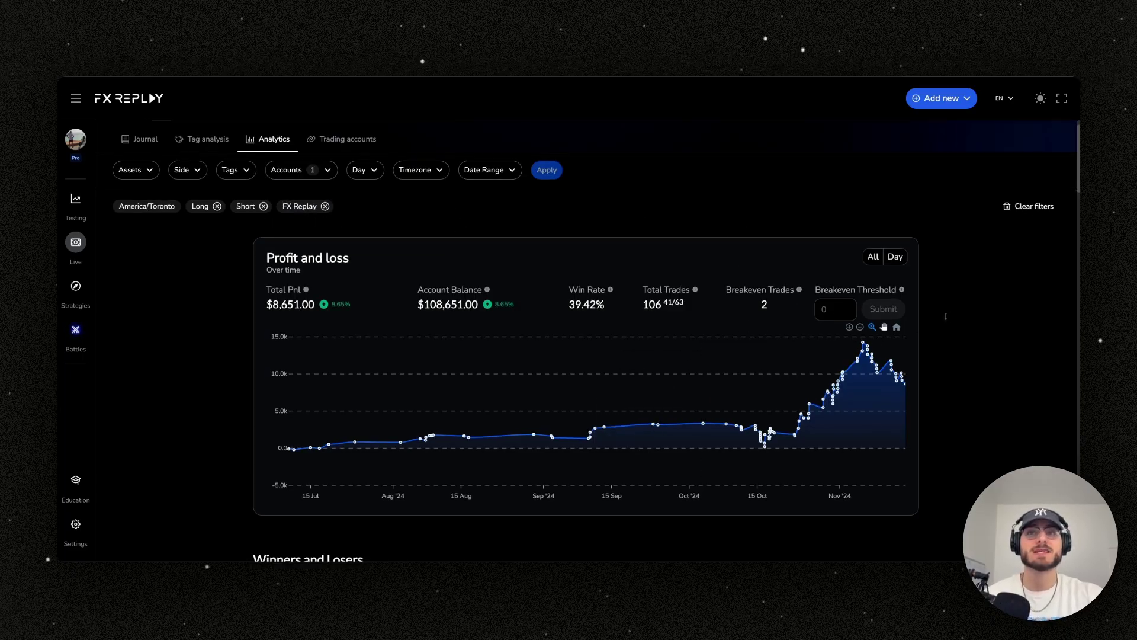
scroll(945, 312, "down", 3)
scroll(938, 306, "down", 1)
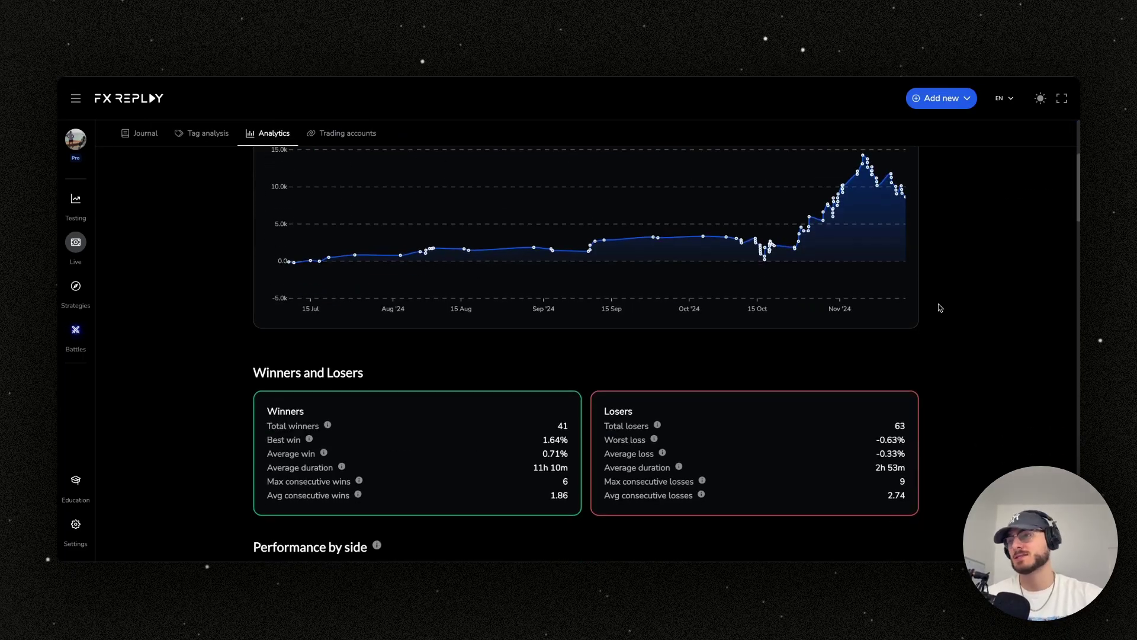
scroll(939, 307, "down", 4)
scroll(940, 308, "down", 5)
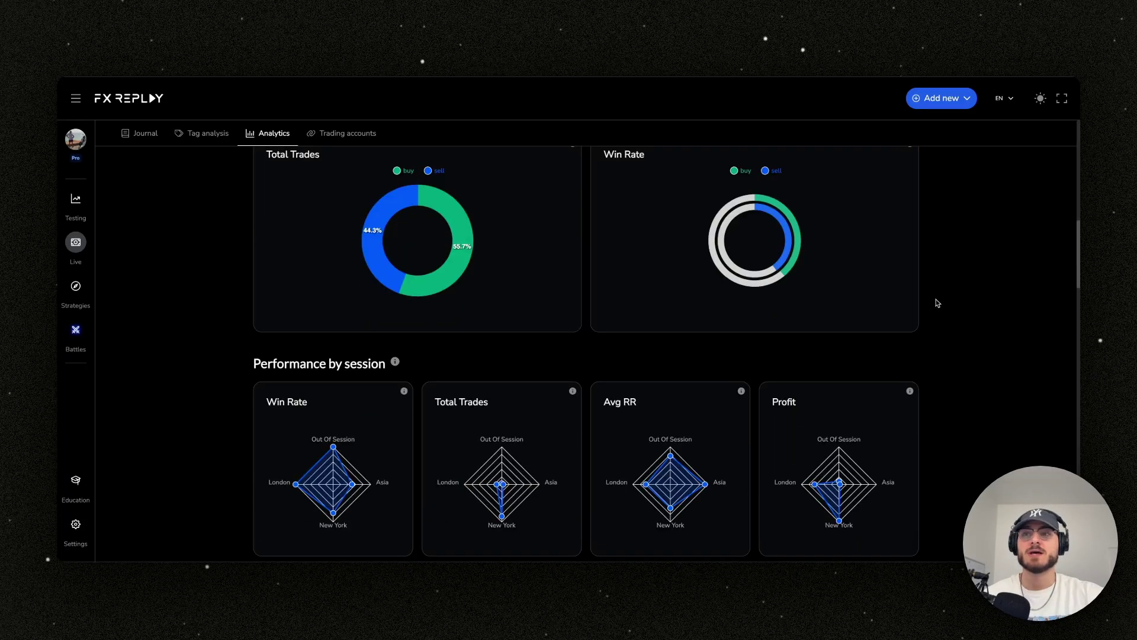
scroll(492, 367, "down", 4)
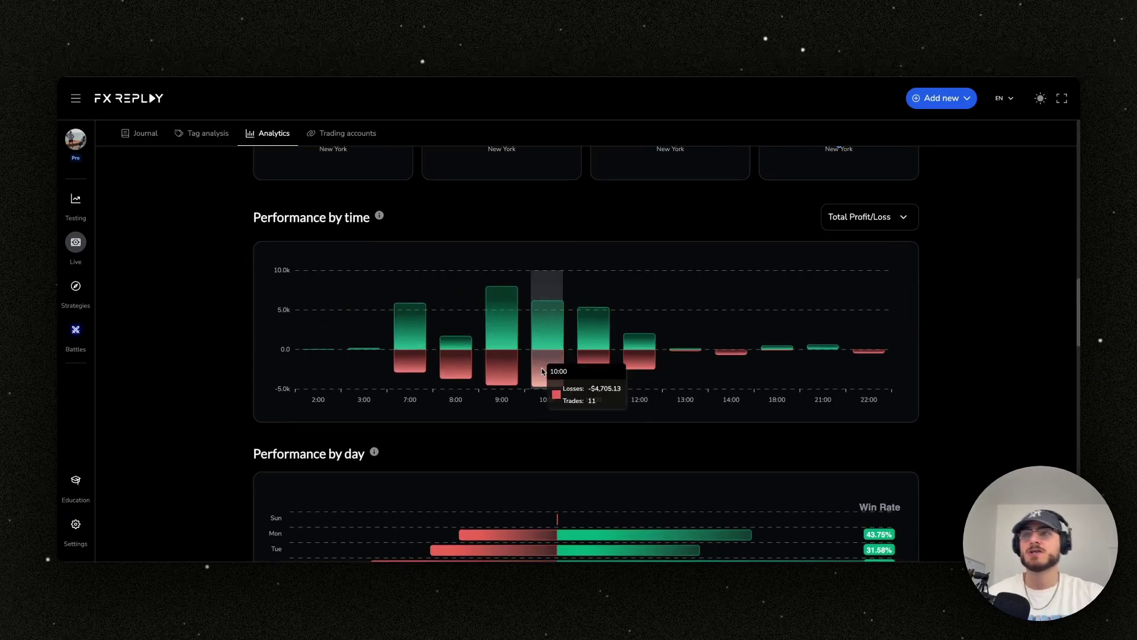
scroll(597, 379, "down", 3)
scroll(598, 383, "down", 1)
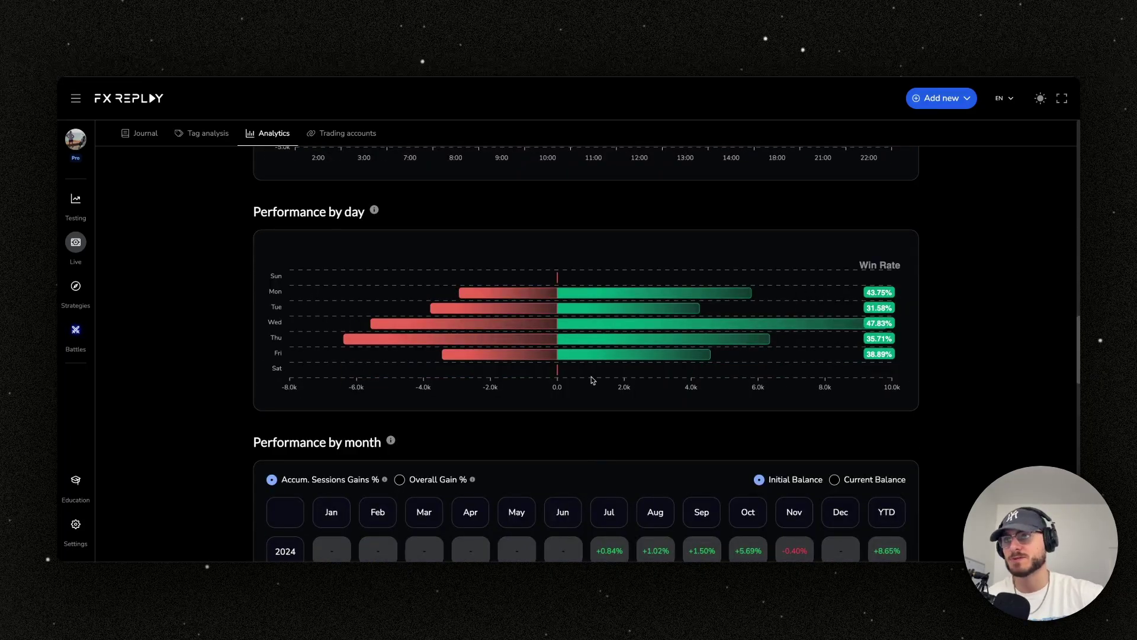
scroll(591, 380, "down", 5)
scroll(629, 317, "up", 3)
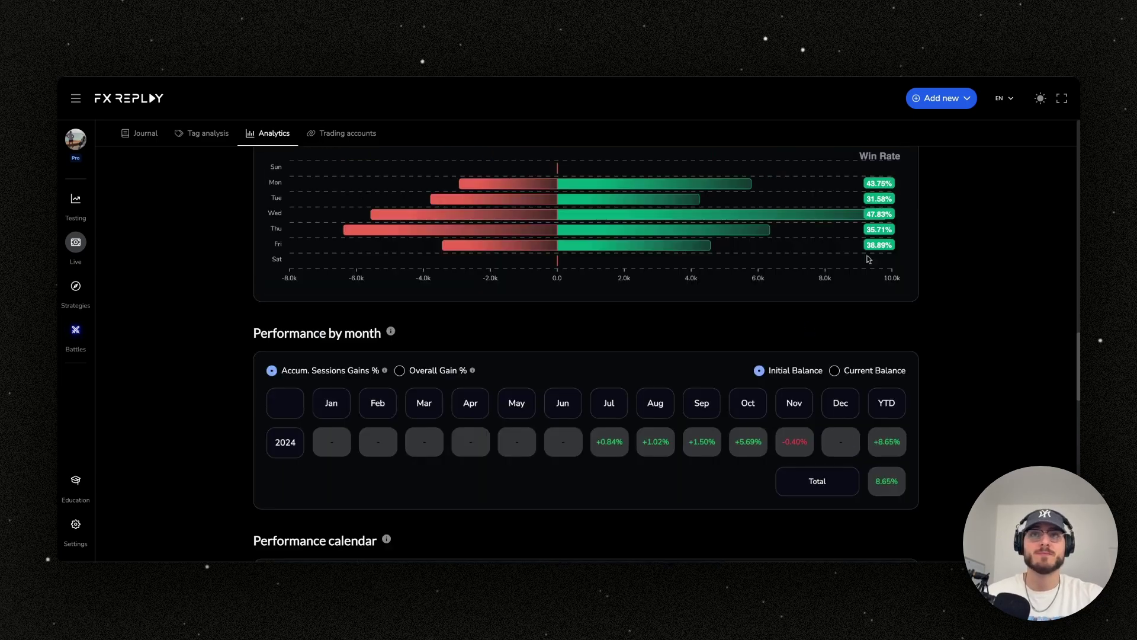
scroll(753, 369, "down", 1)
scroll(553, 363, "down", 6)
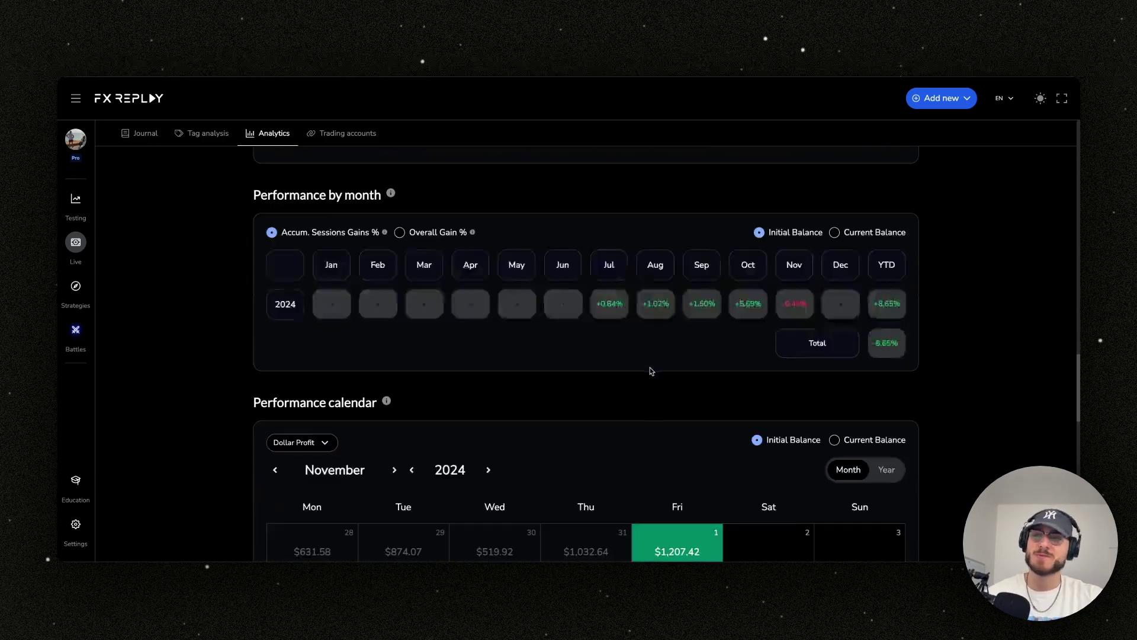
scroll(645, 365, "down", 5)
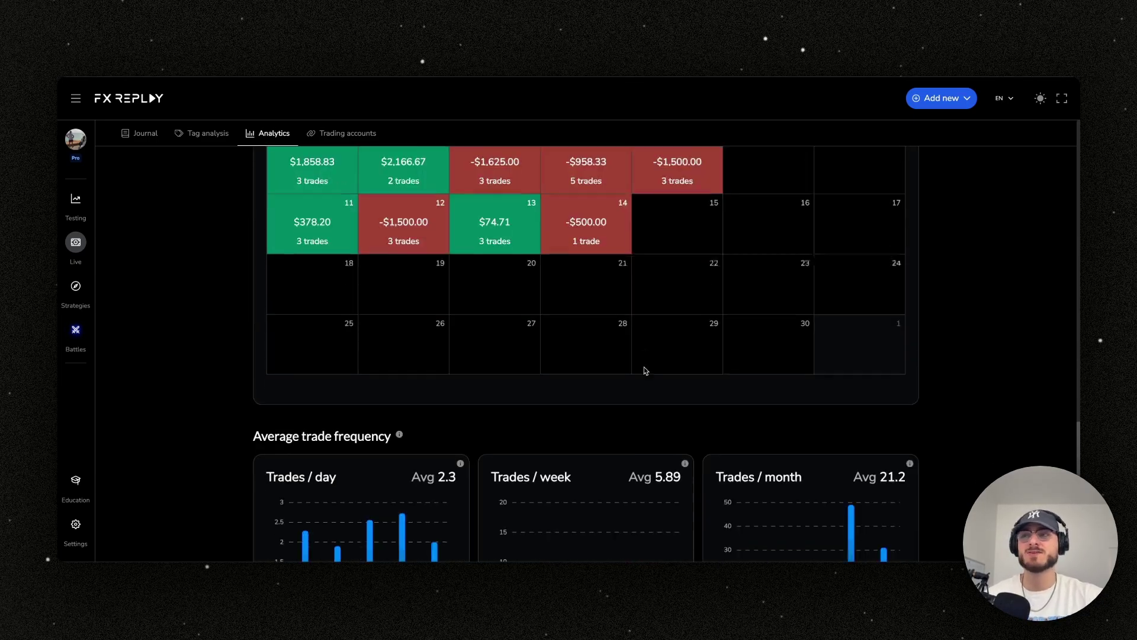
scroll(571, 426, "up", 15)
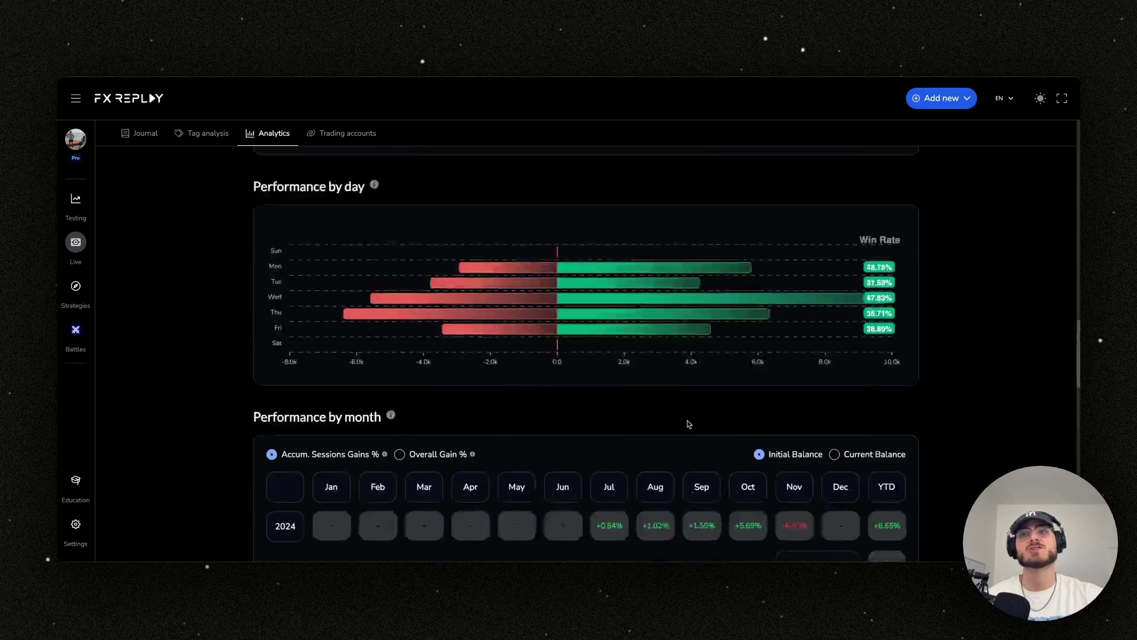
scroll(689, 422, "up", 6)
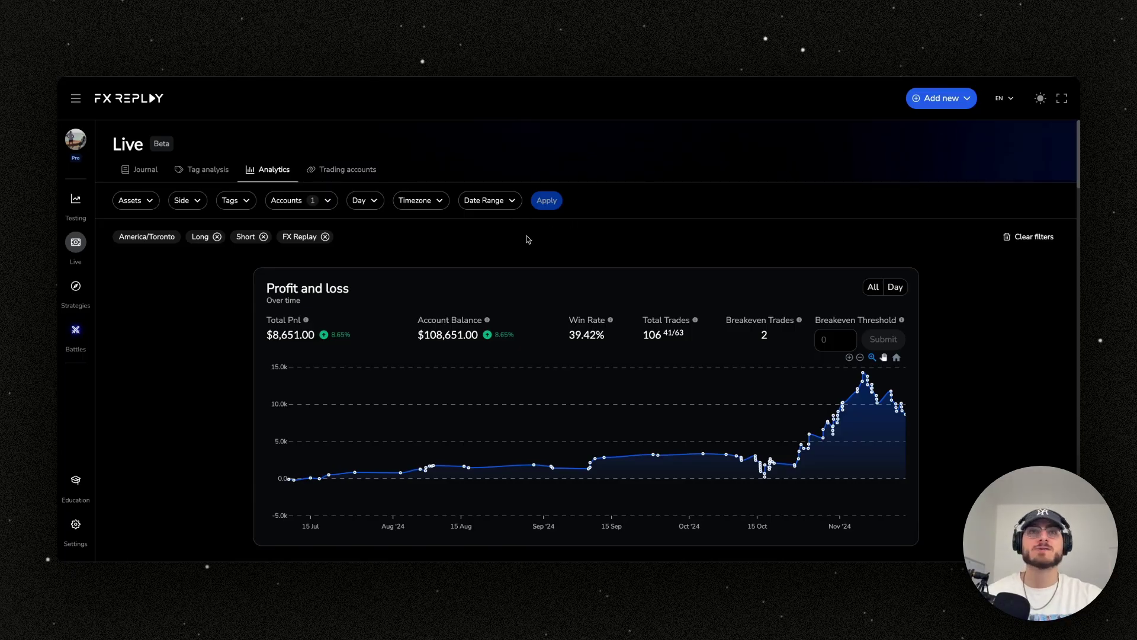
Go back to the Journal listing the FX Replay account's USDCAD trades.
left_click(155, 172)
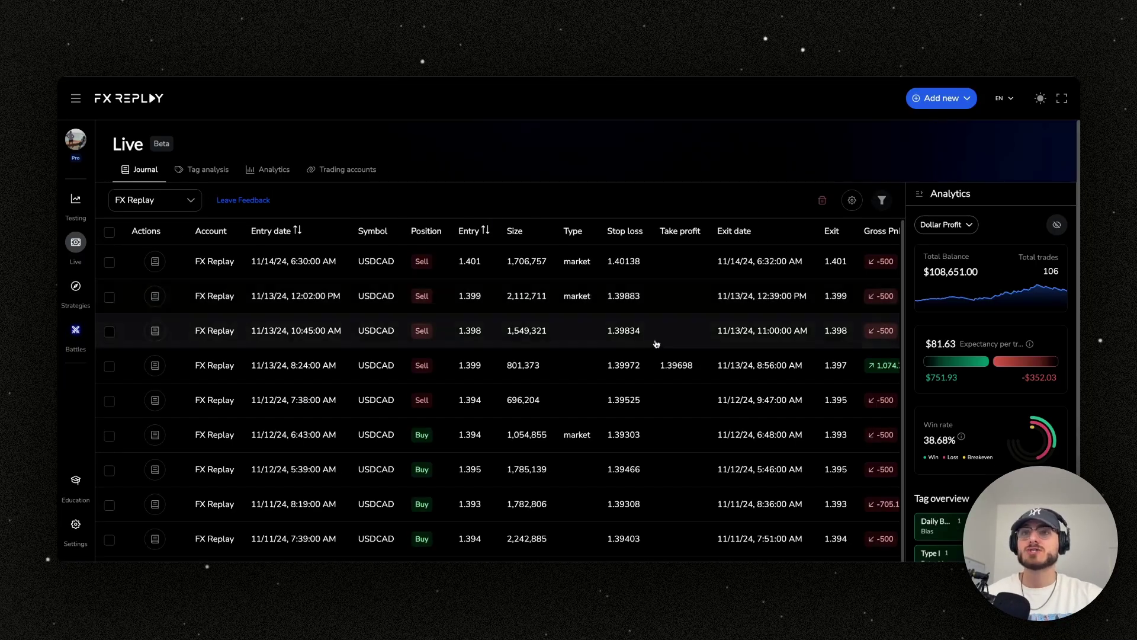